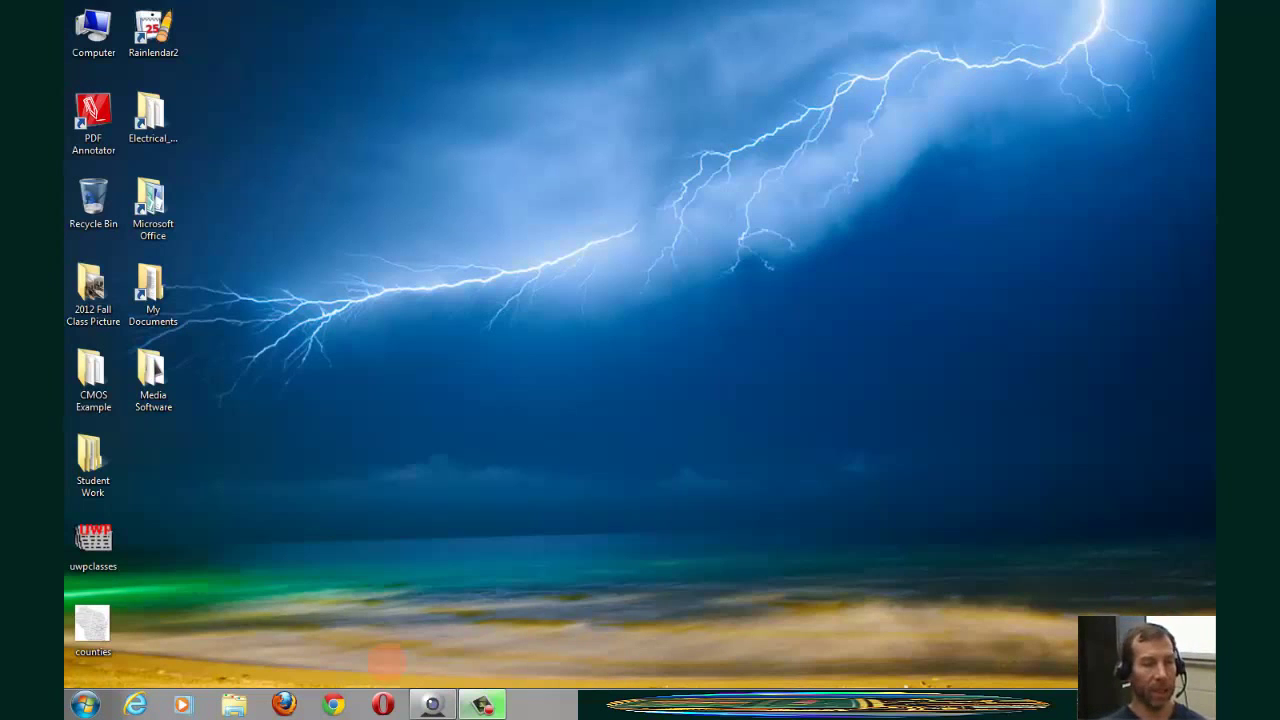
- Launch B2 Spice v5 from the Start menu's B2 Spice A_D v5 program folder
{"action": "left_click", "coordinate": [74, 709]}
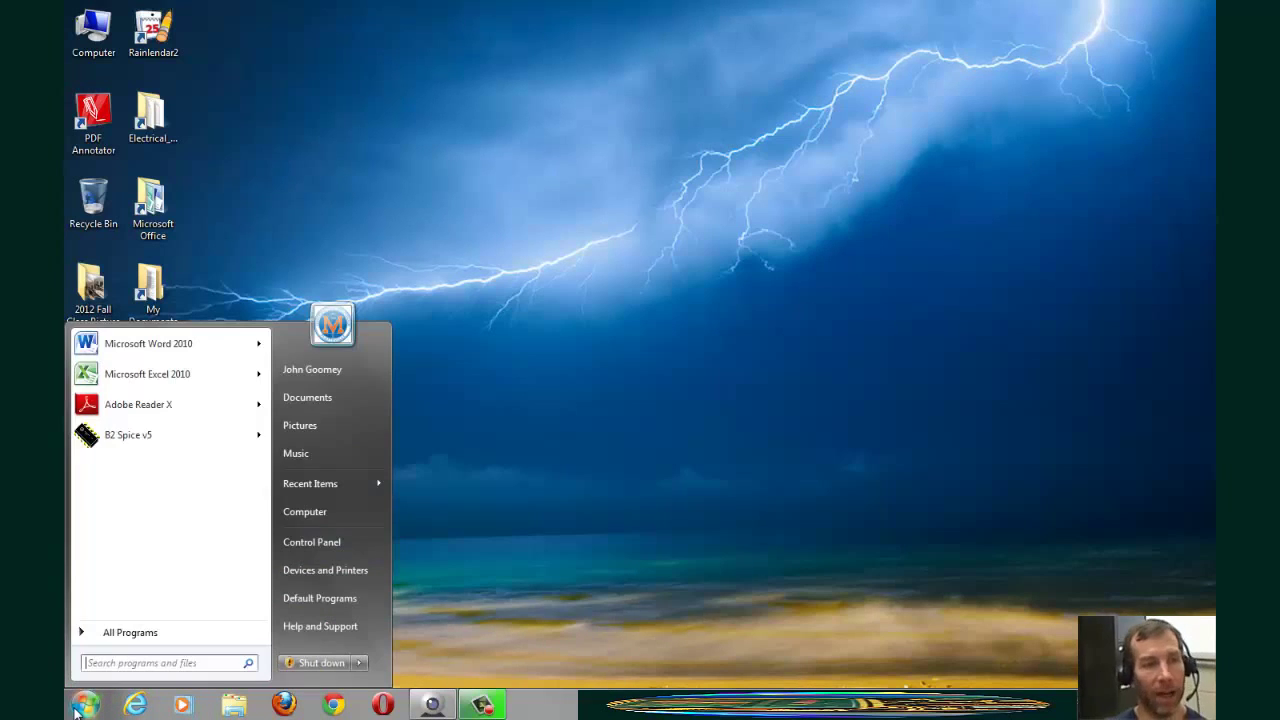
{"action": "left_click", "coordinate": [127, 636]}
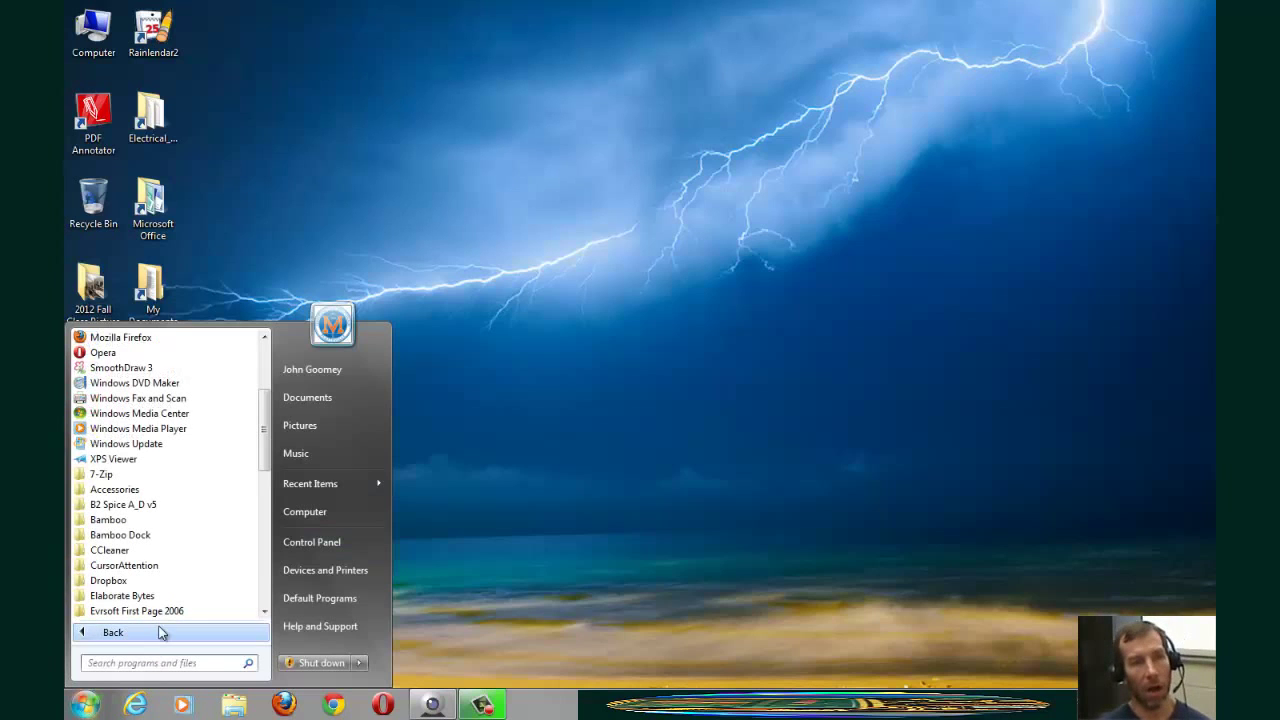
{"action": "left_click", "coordinate": [168, 511]}
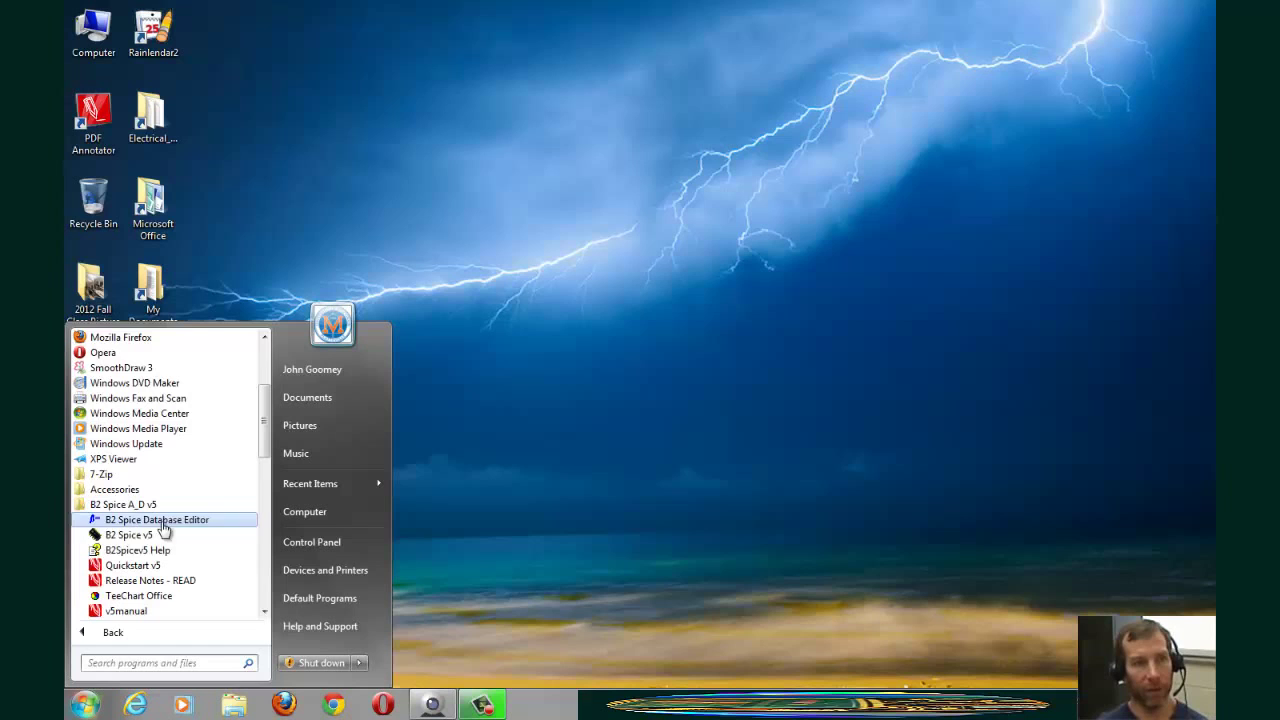
{"action": "left_click", "coordinate": [170, 535]}
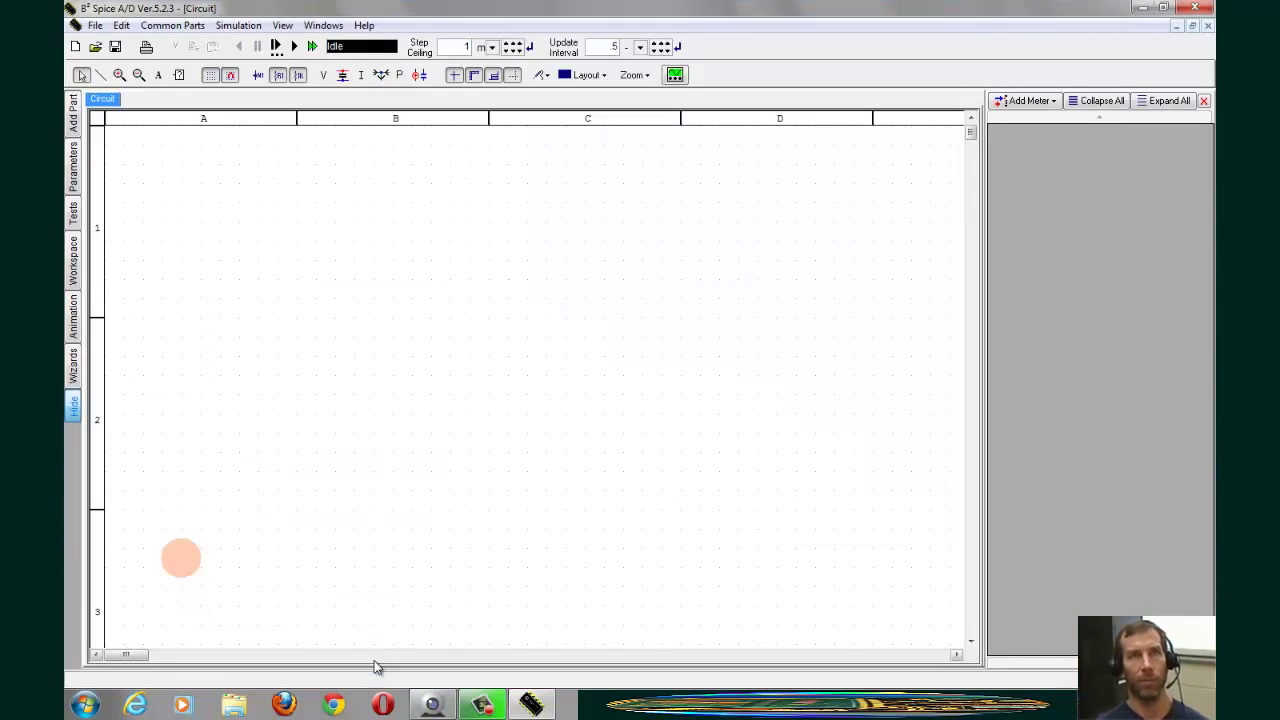
- Place a vertically rotated voltage source V1 (value 1) and move its label to the left
{"action": "left_click", "coordinate": [490, 100]}
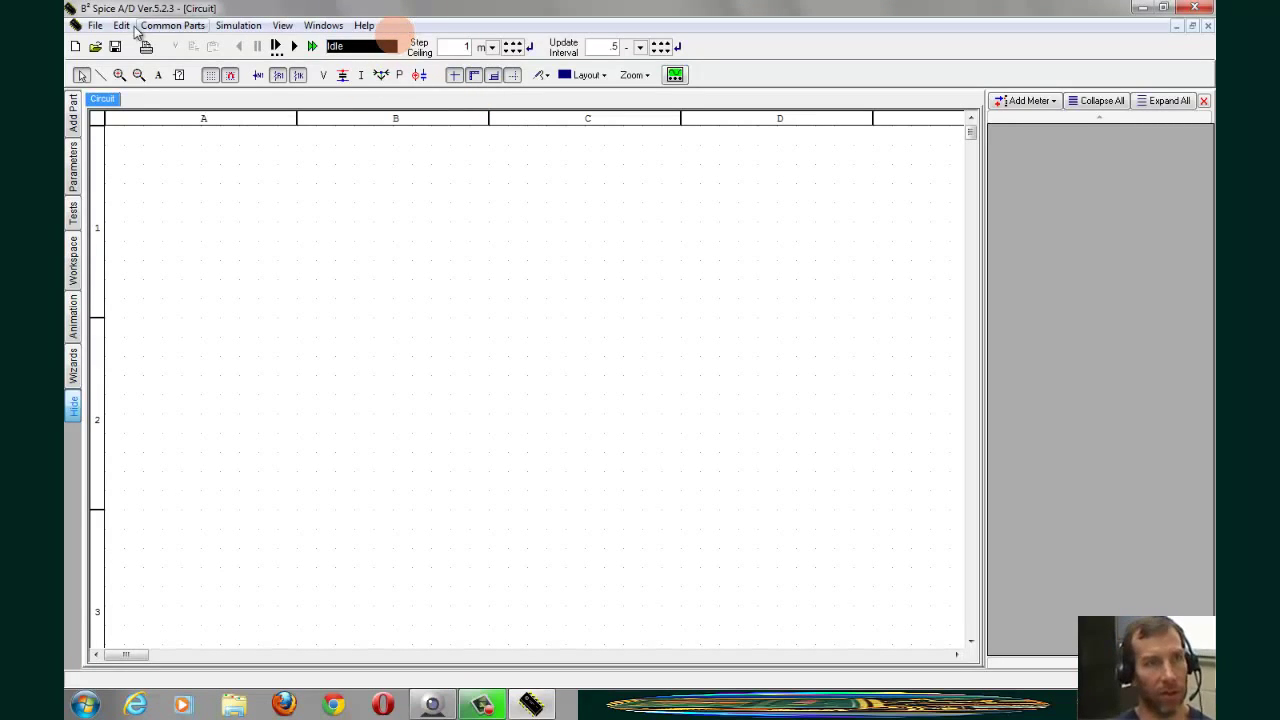
{"action": "left_click", "coordinate": [175, 28]}
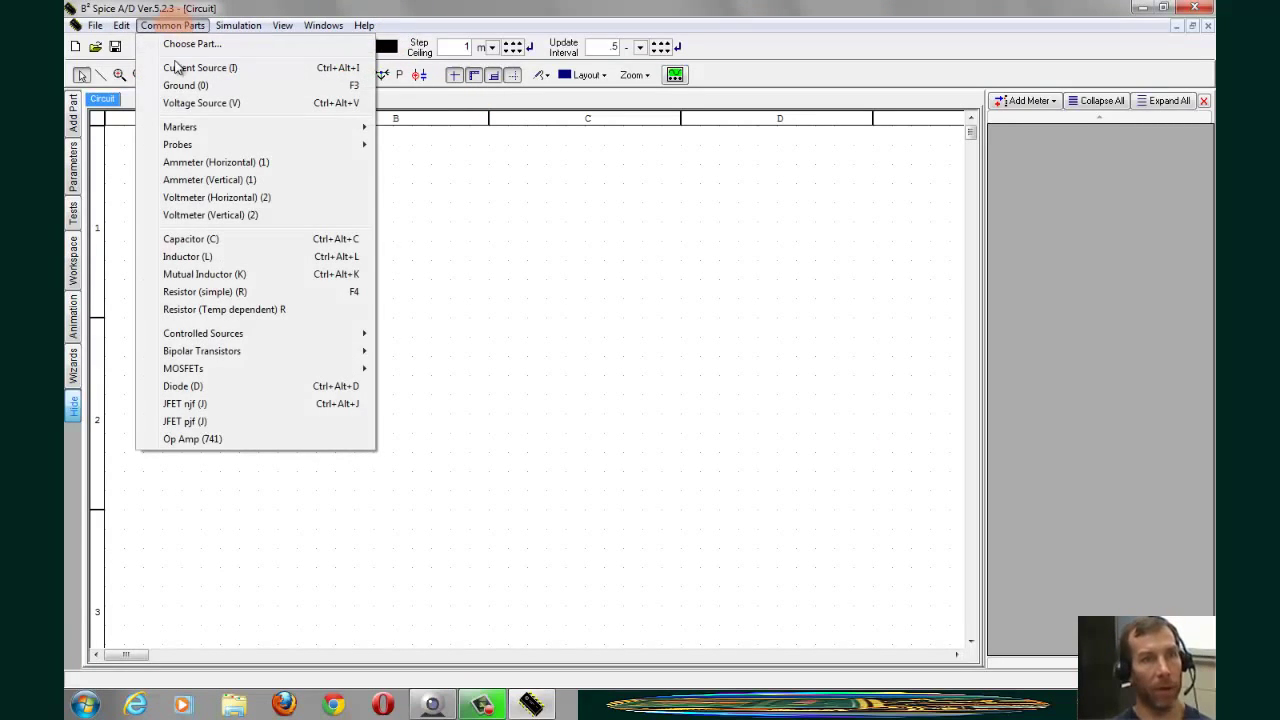
{"action": "left_click", "coordinate": [195, 103]}
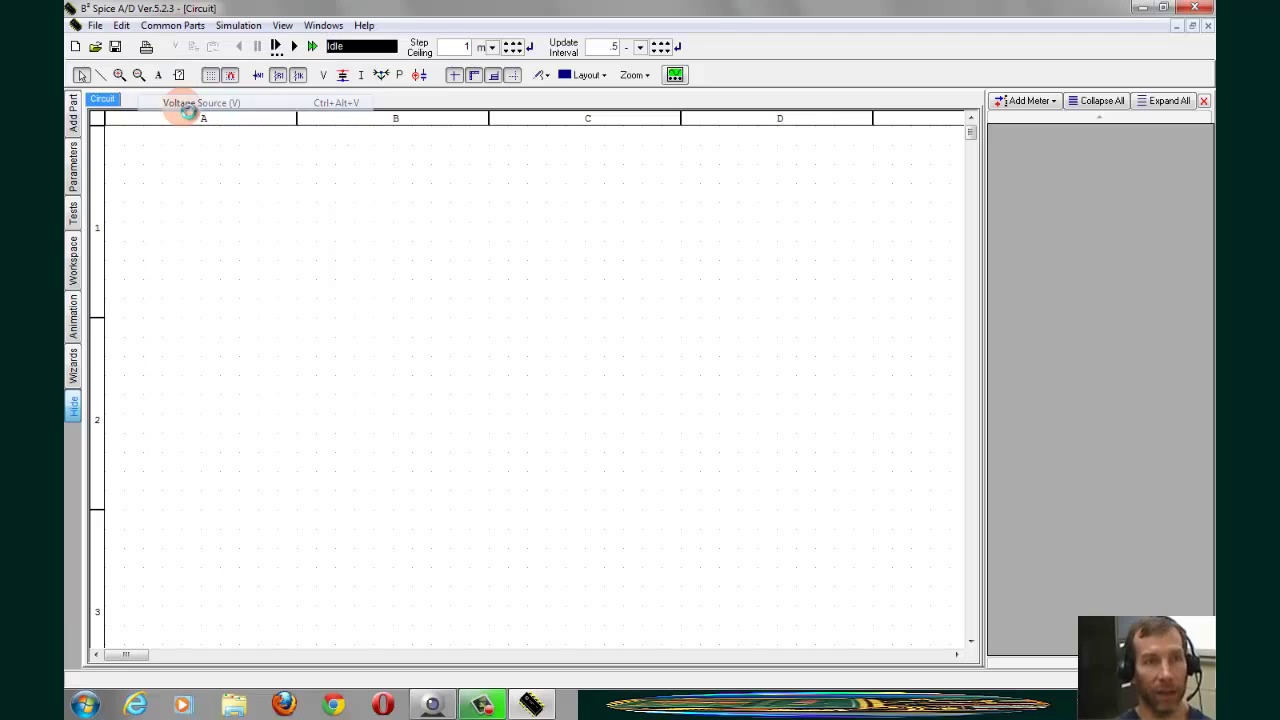
{"action": "right_click", "coordinate": [340, 275]}
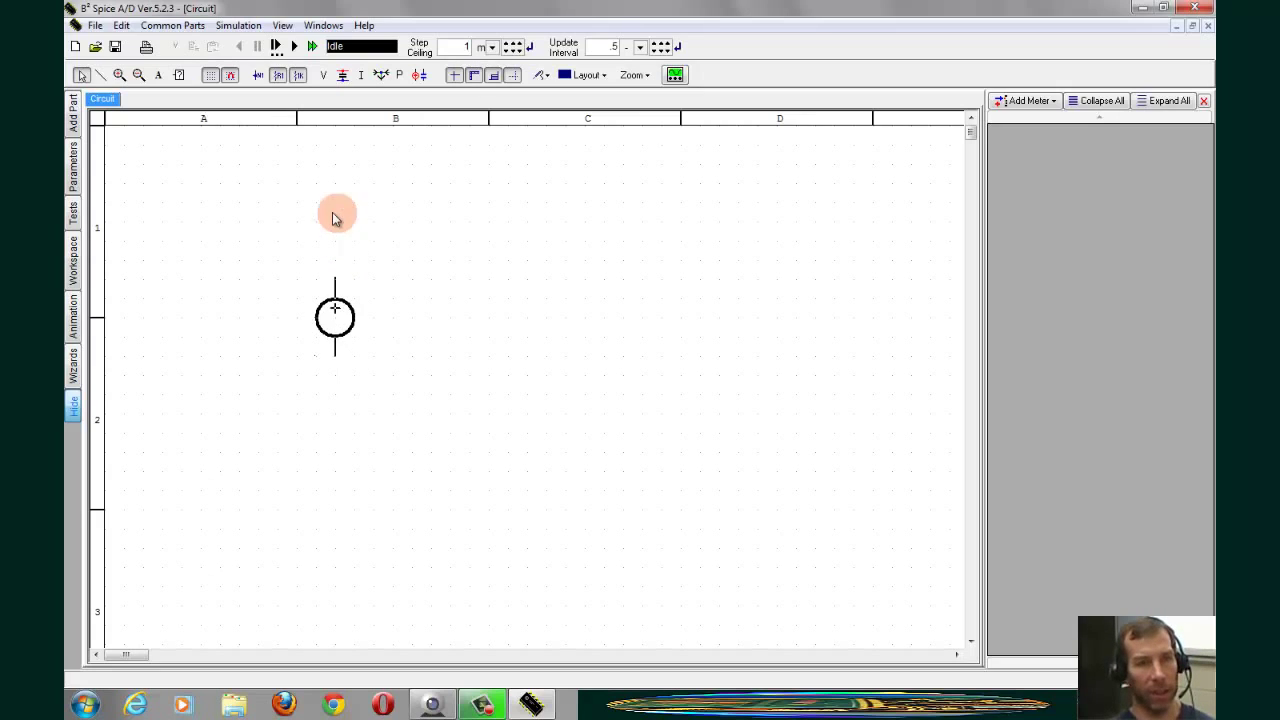
{"action": "left_click", "coordinate": [335, 222]}
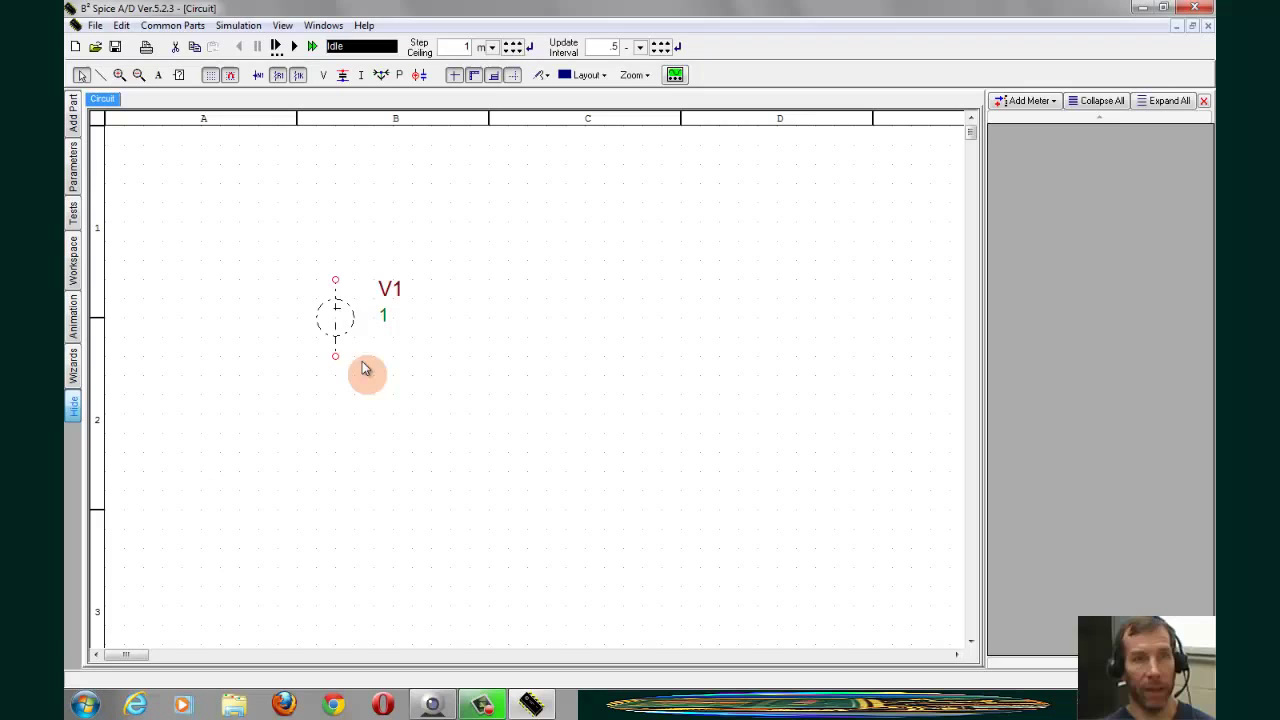
{"action": "left_click", "coordinate": [404, 325]}
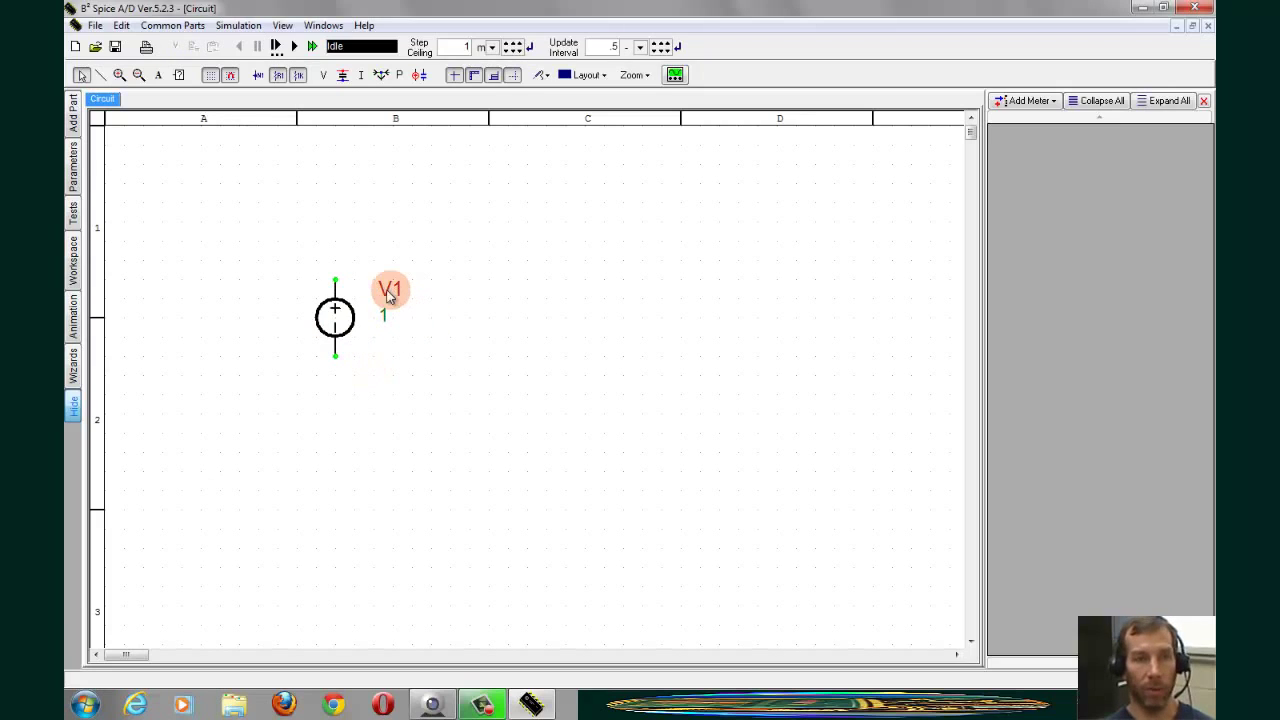
{"action": "left_click_drag", "start_coordinate": [389, 289], "coordinate": [366, 316]}
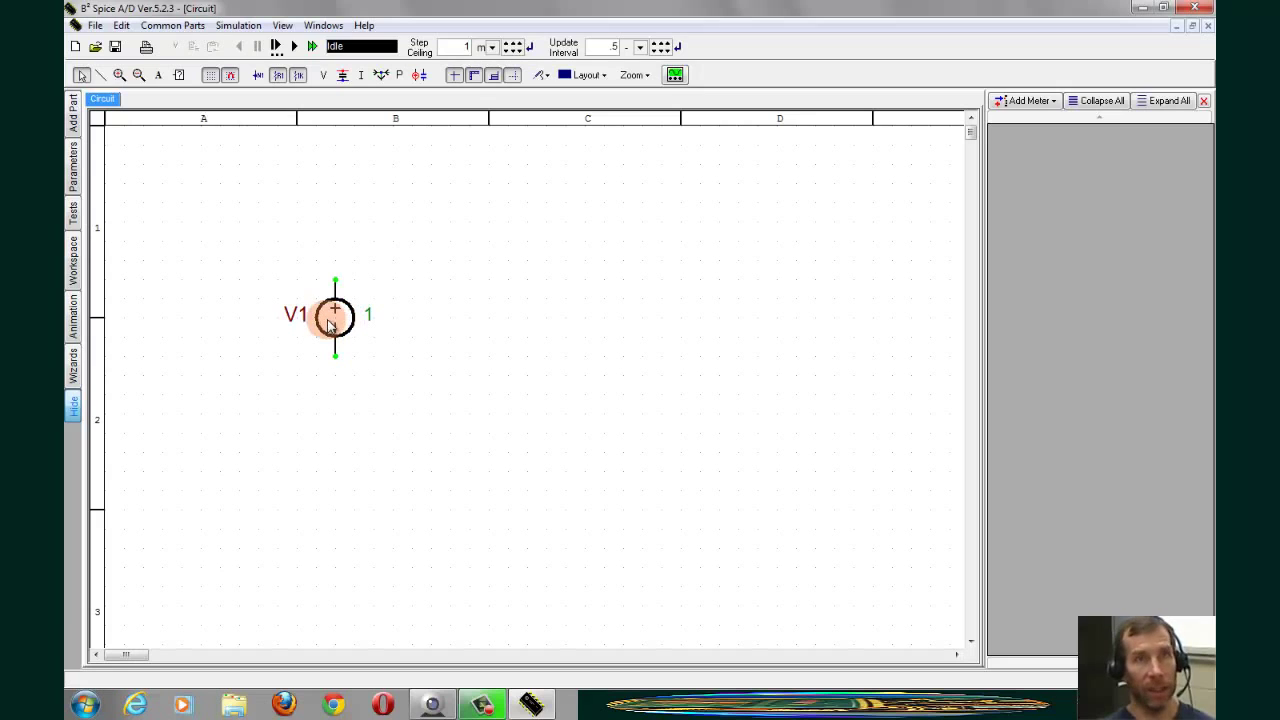
- Give V1 a small-signal AC magnitude of 10 and tick Use to enable it
{"action": "double_click", "coordinate": [332, 322]}
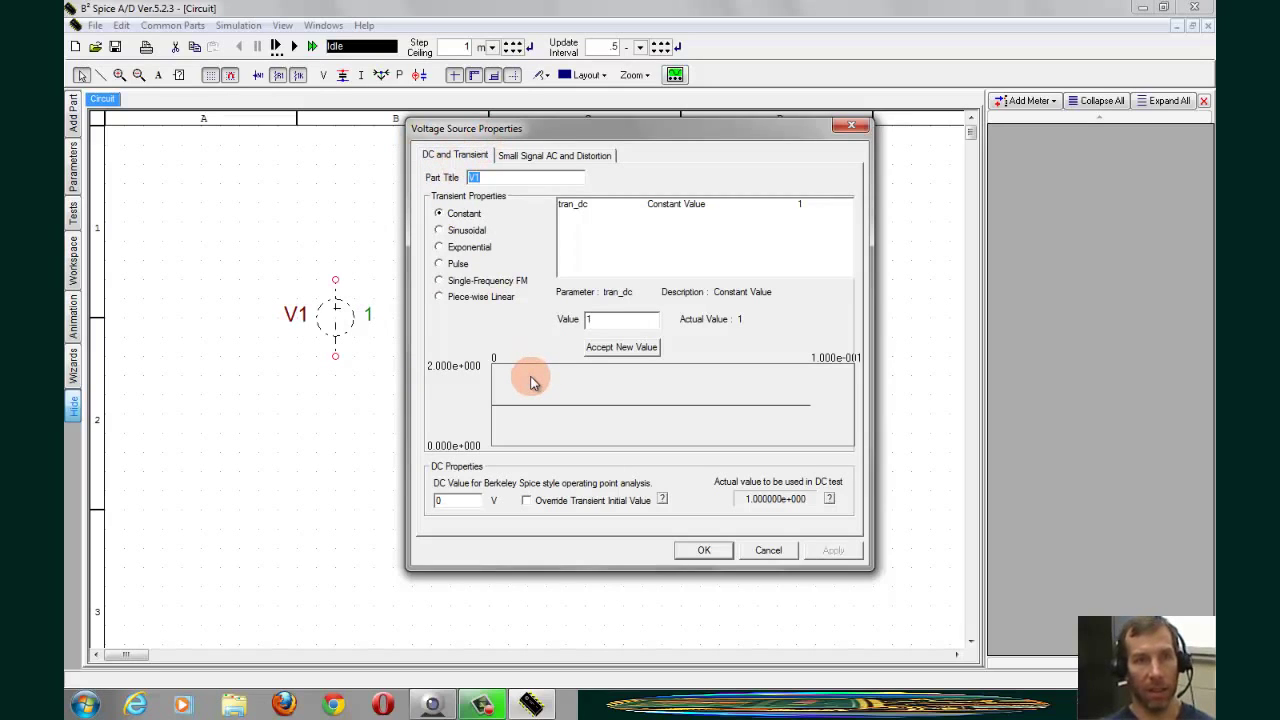
{"action": "left_click", "coordinate": [555, 160]}
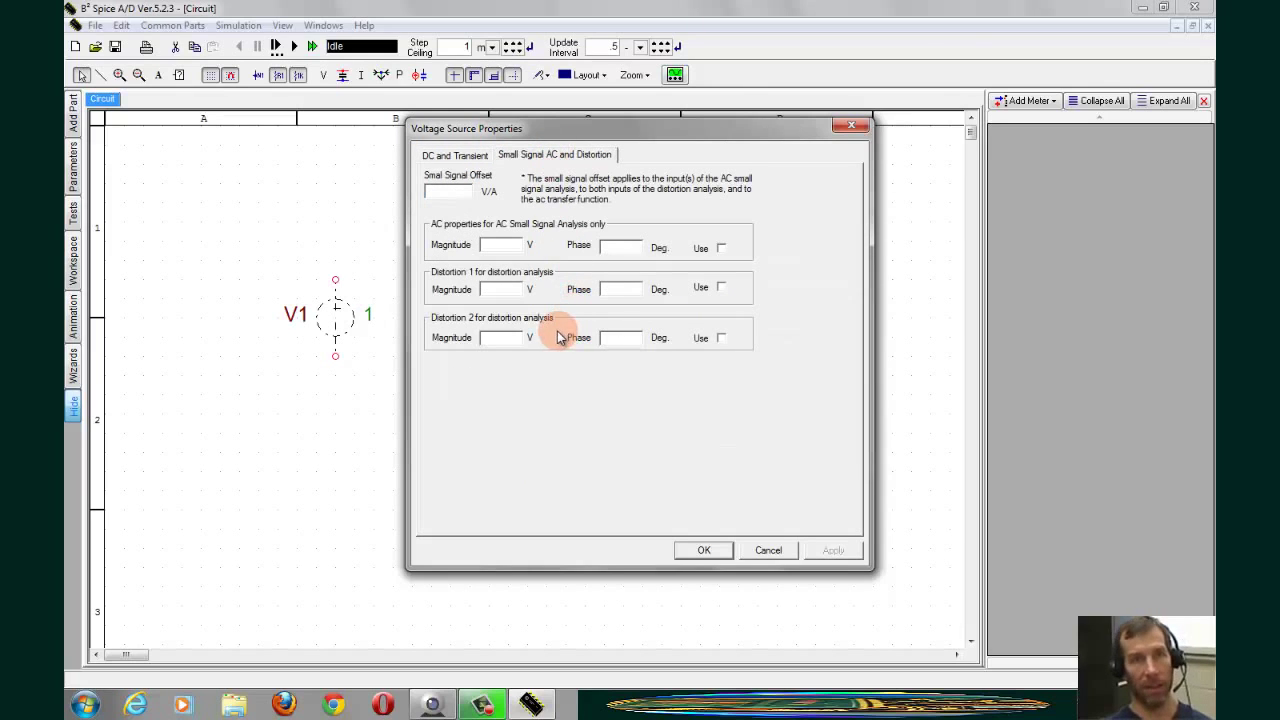
{"action": "left_click", "coordinate": [507, 247]}
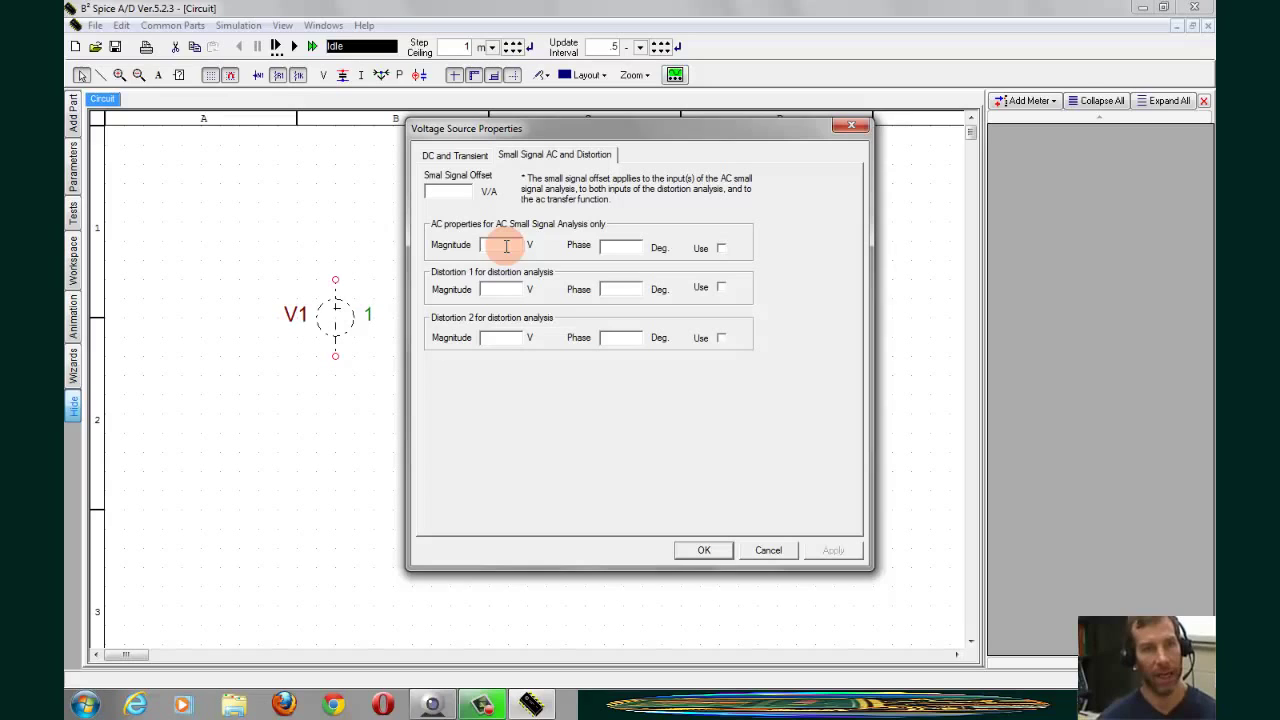
{"action": "type", "text": "10"}
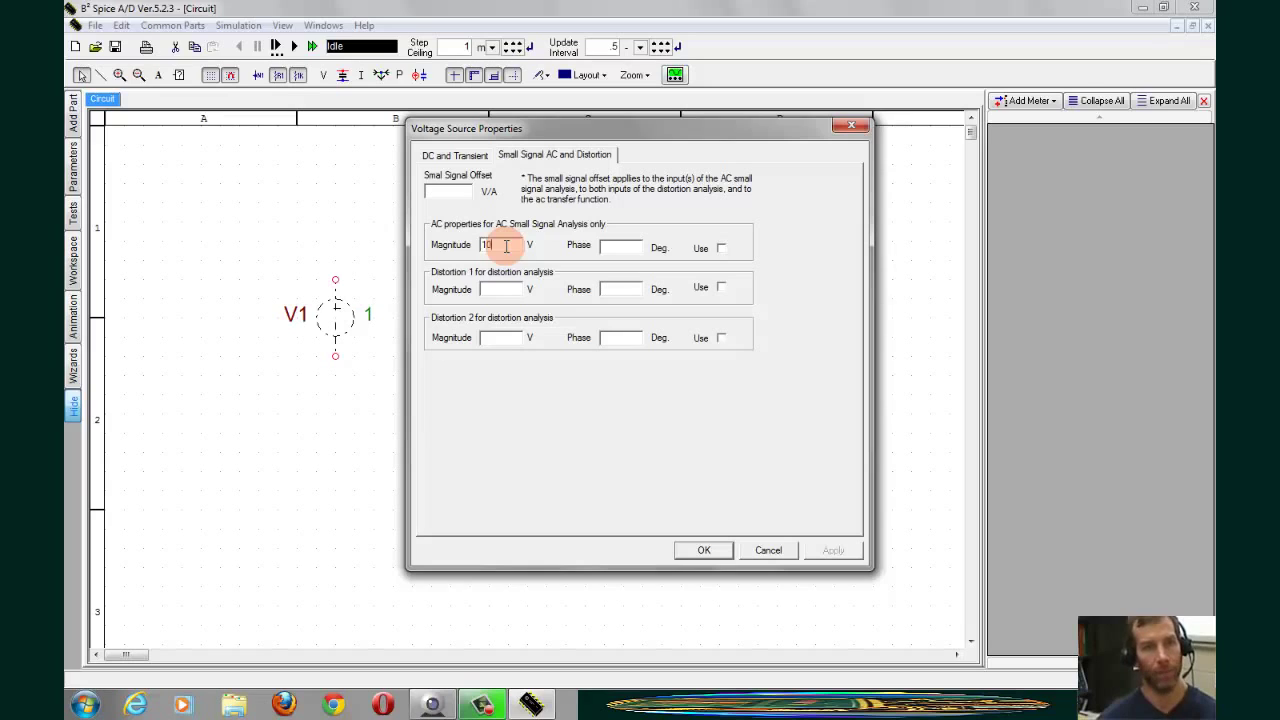
{"action": "left_click", "coordinate": [722, 249]}
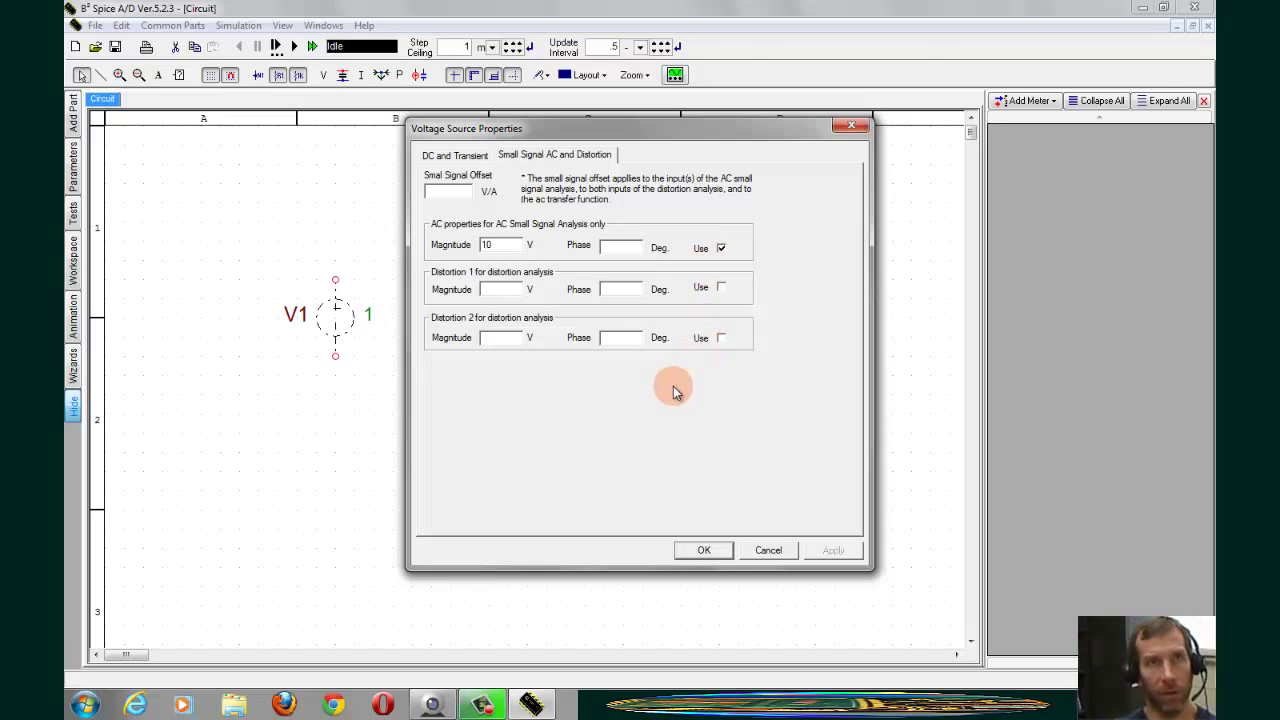
{"action": "left_click", "coordinate": [702, 549]}
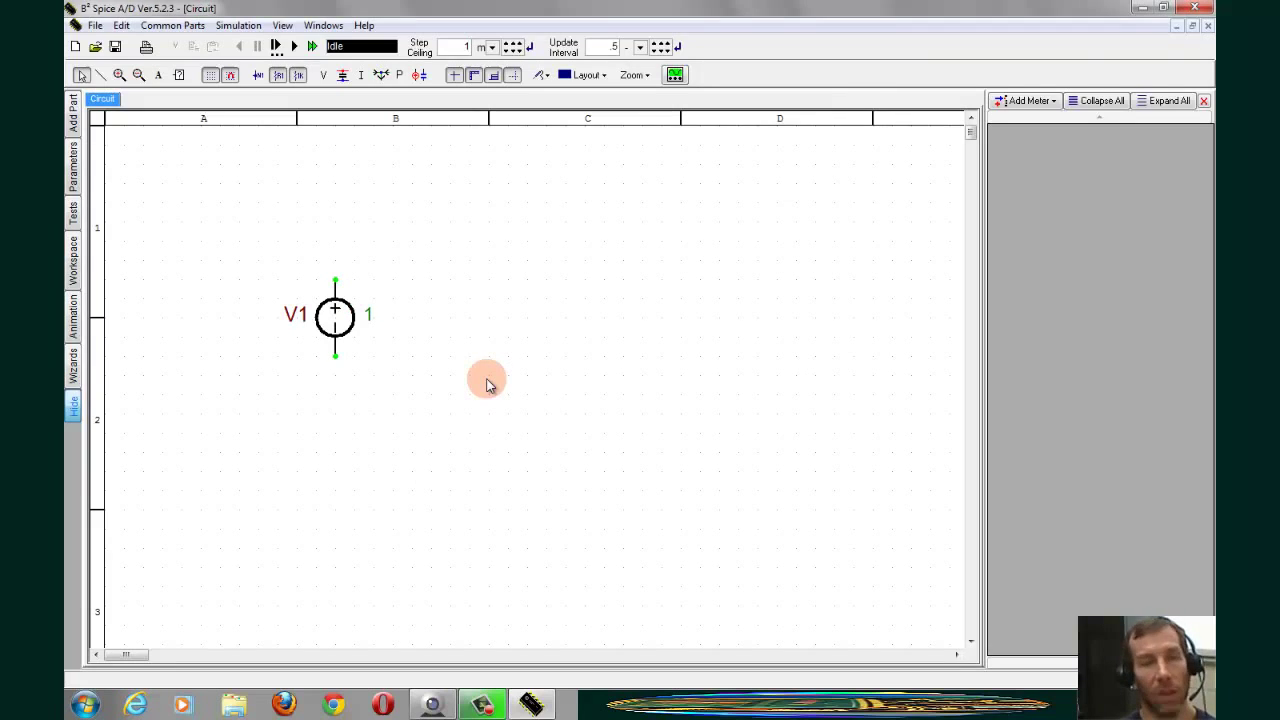
- Place a horizontal 1K resistor R1 above and right of V1, with its label centred above it
{"action": "key", "text": "r"}
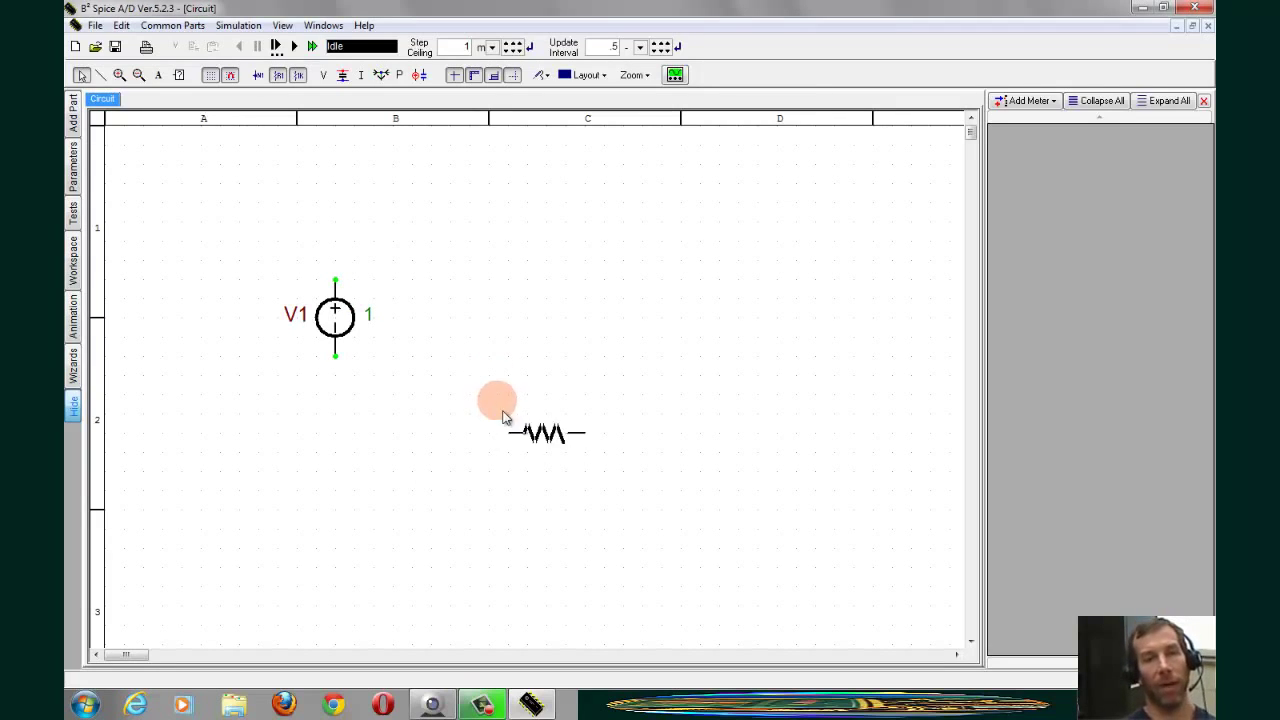
{"action": "left_click", "coordinate": [365, 209]}
{"action": "left_click", "coordinate": [386, 257]}
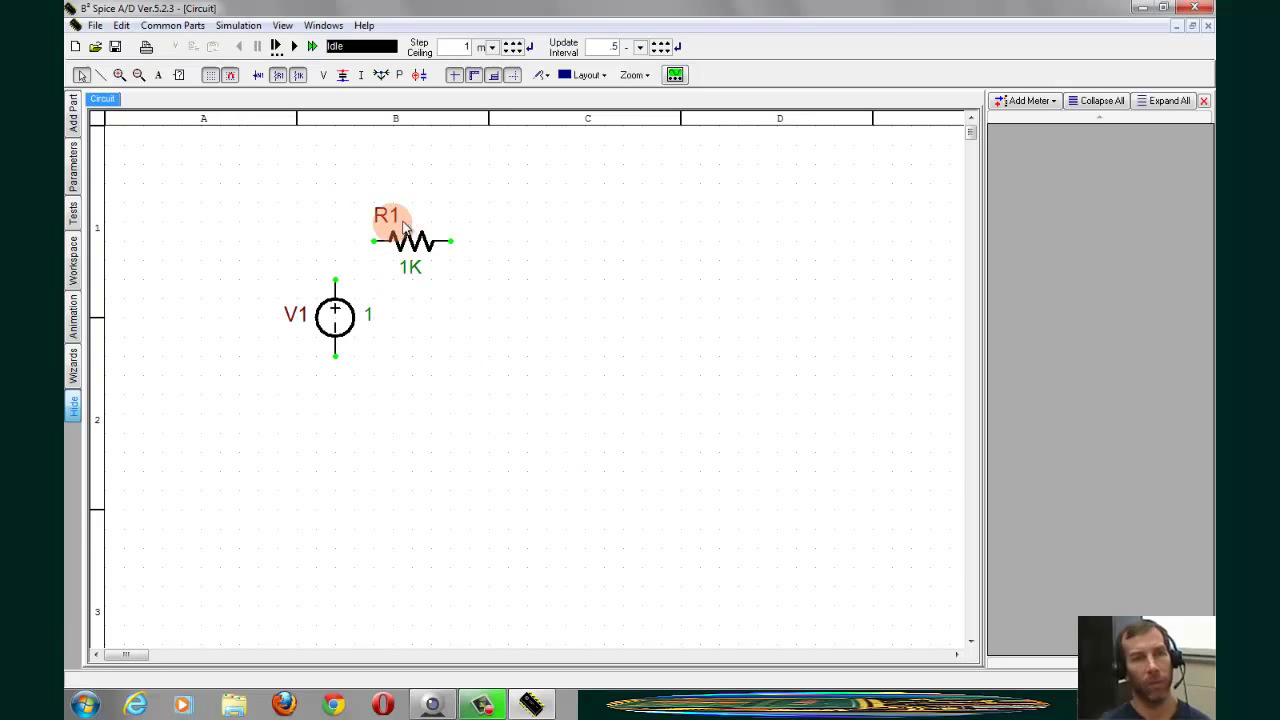
{"action": "left_click", "coordinate": [444, 326]}
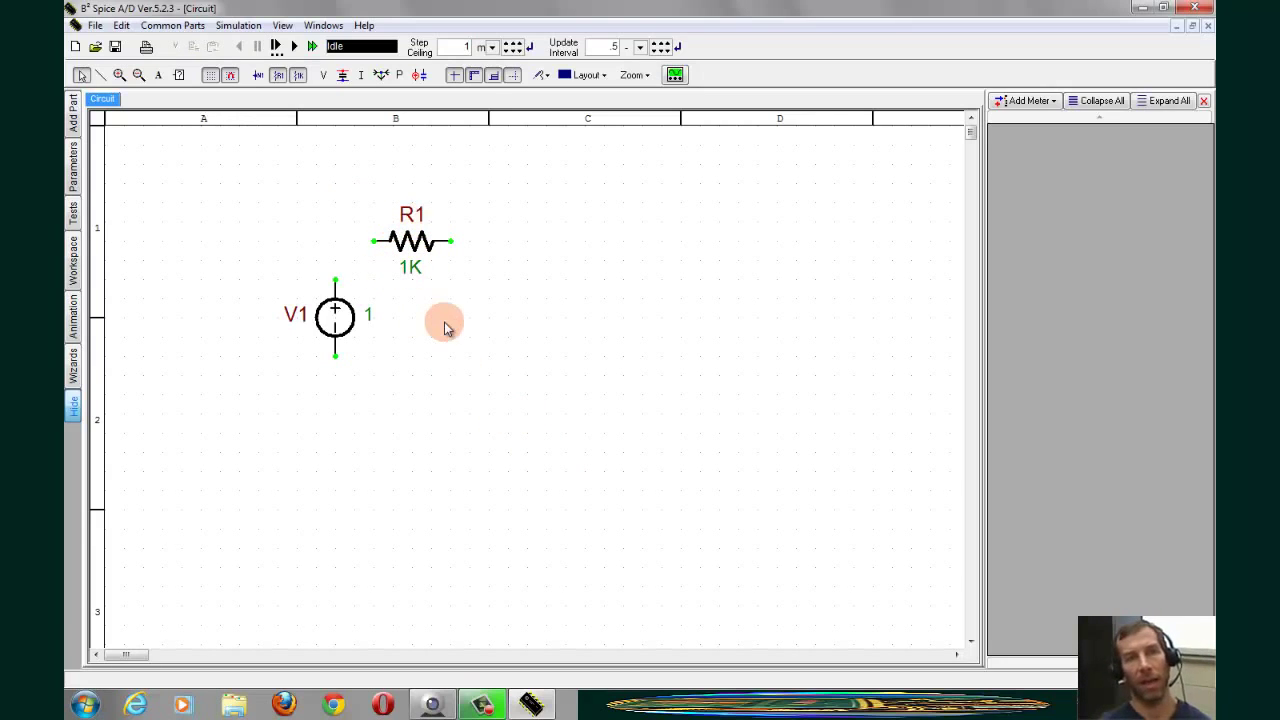
{"action": "left_click", "coordinate": [496, 335]}
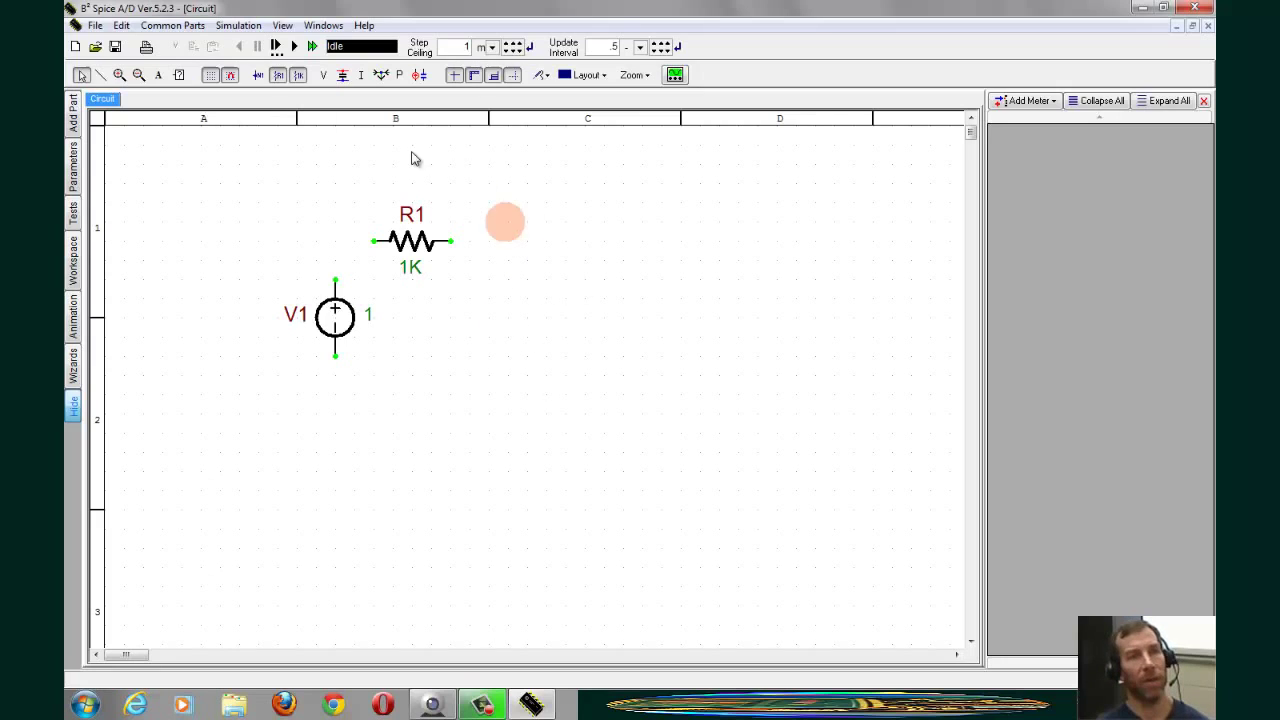
- Place capacitor C1 vertically right of V1, tidy its labels, and set its capacitance to 2N
{"action": "key", "text": "ctrl+r"}
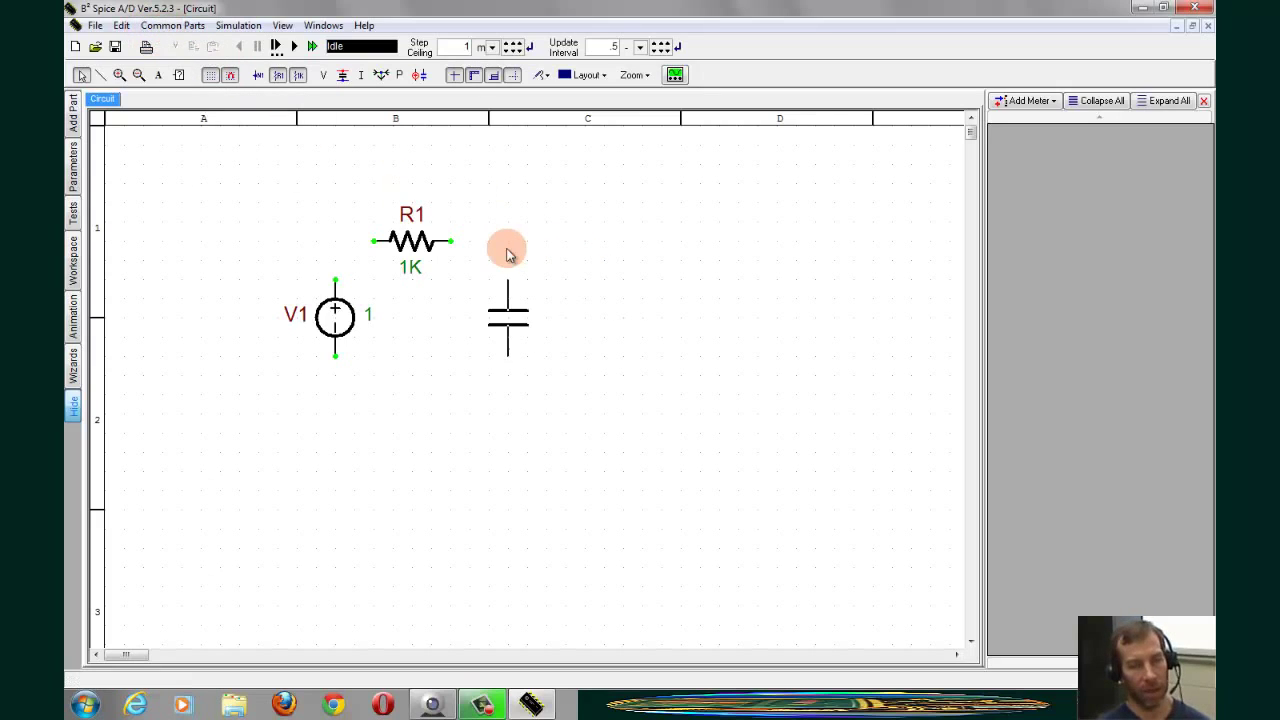
{"action": "left_click", "coordinate": [481, 244]}
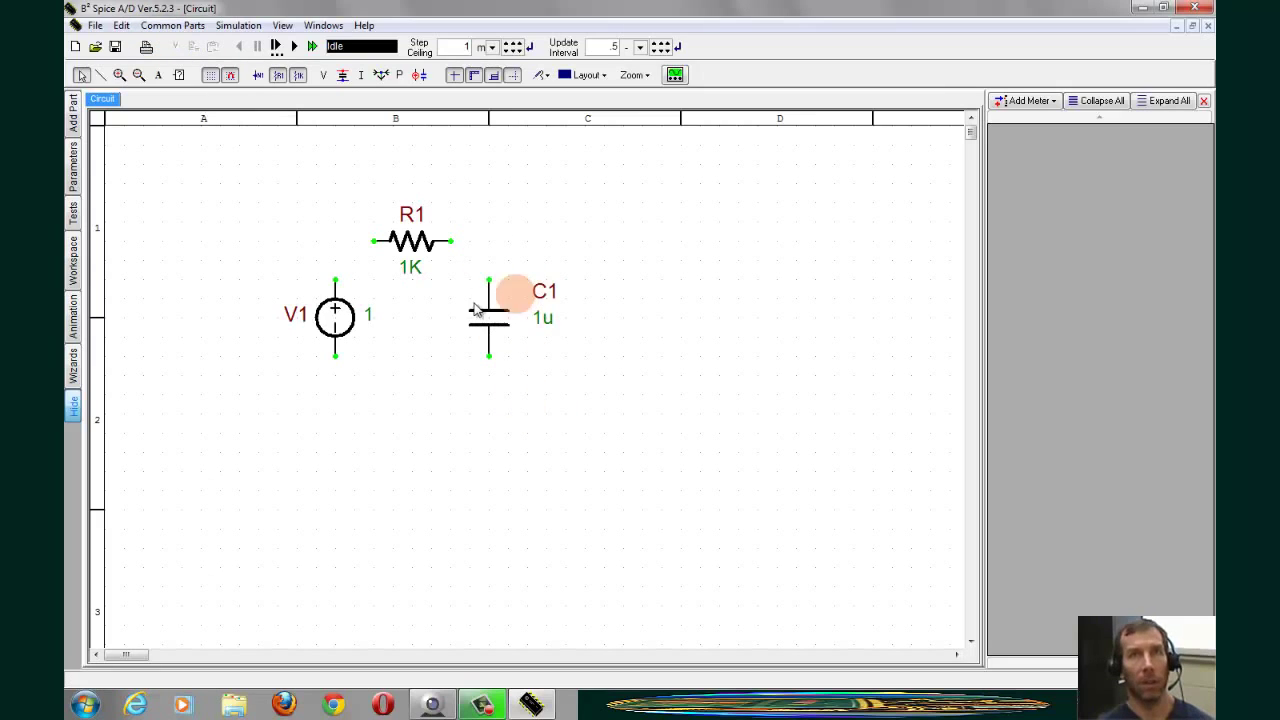
{"action": "left_click_drag", "start_coordinate": [439, 333], "coordinate": [446, 315]}
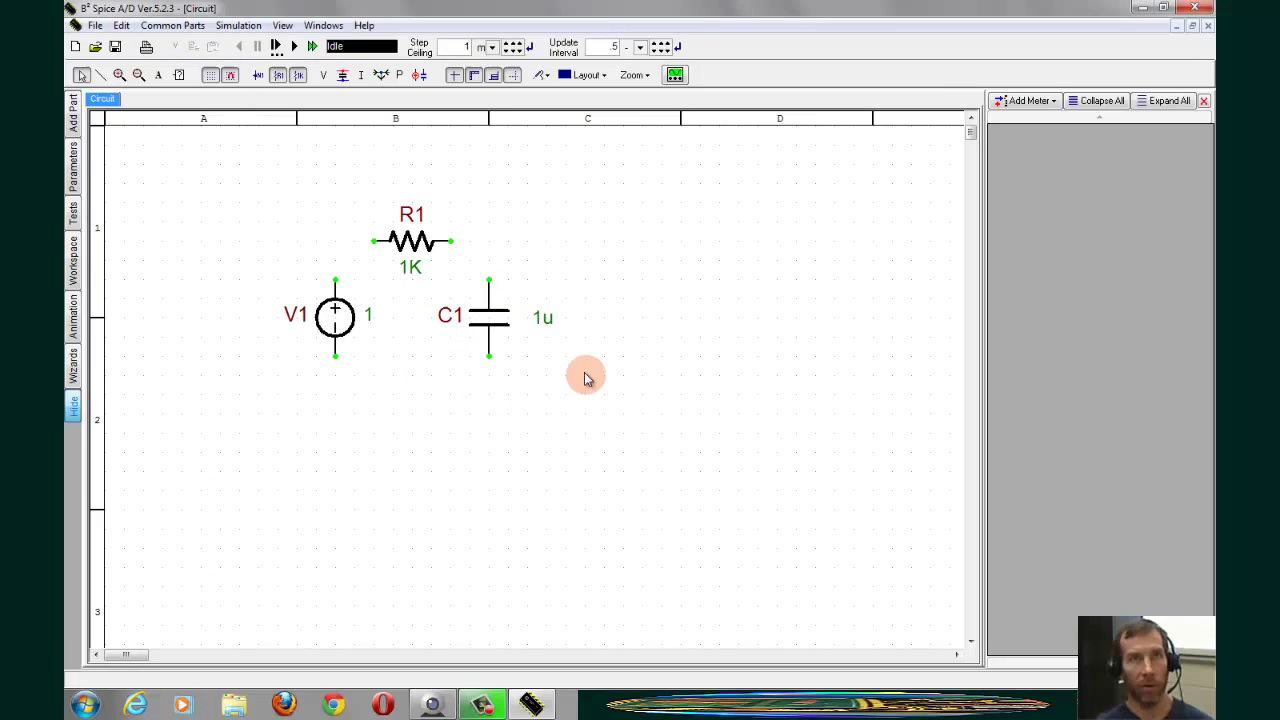
{"action": "left_click_drag", "start_coordinate": [547, 322], "coordinate": [537, 322]}
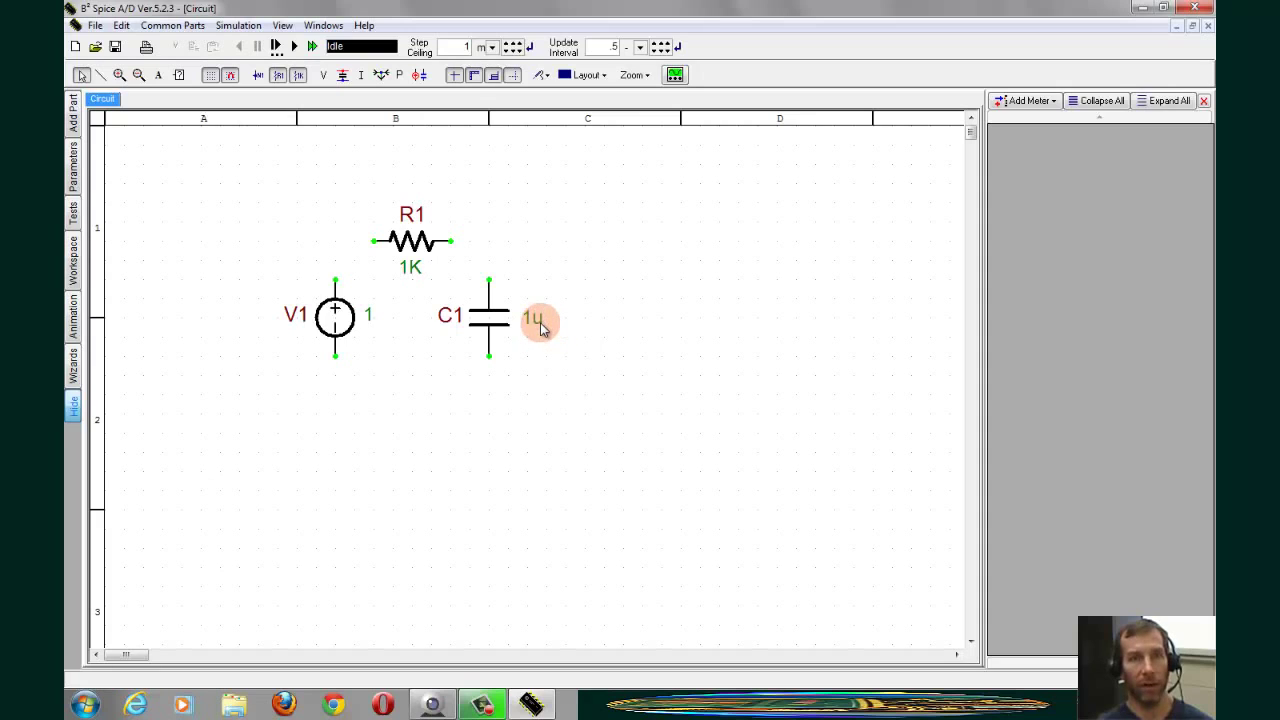
{"action": "double_click", "coordinate": [538, 324]}
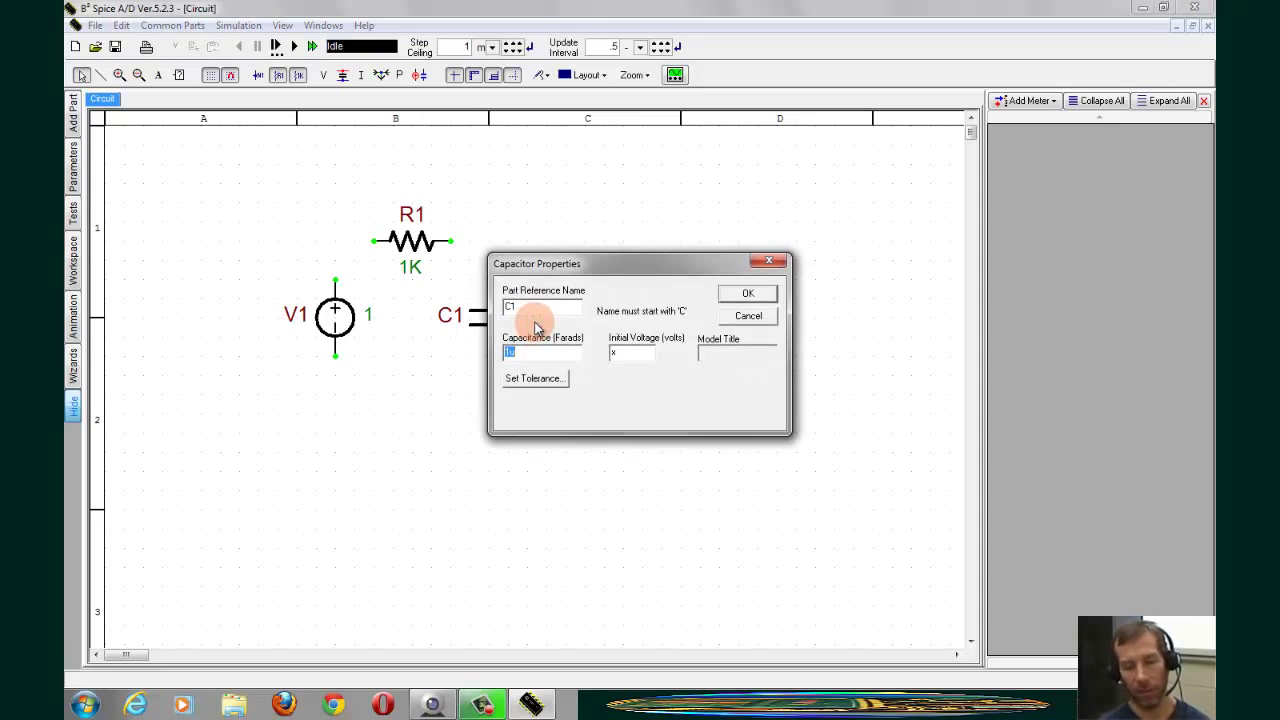
{"action": "type", "text": "2N"}
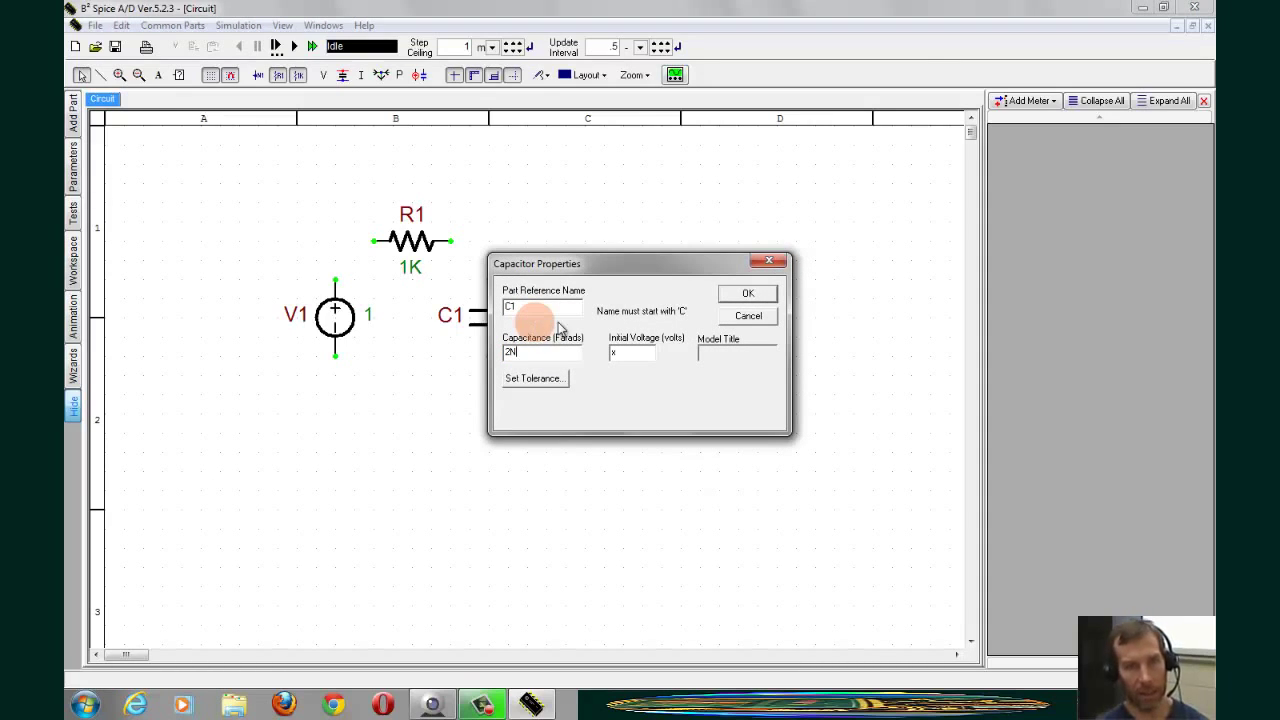
{"action": "left_click", "coordinate": [751, 294]}
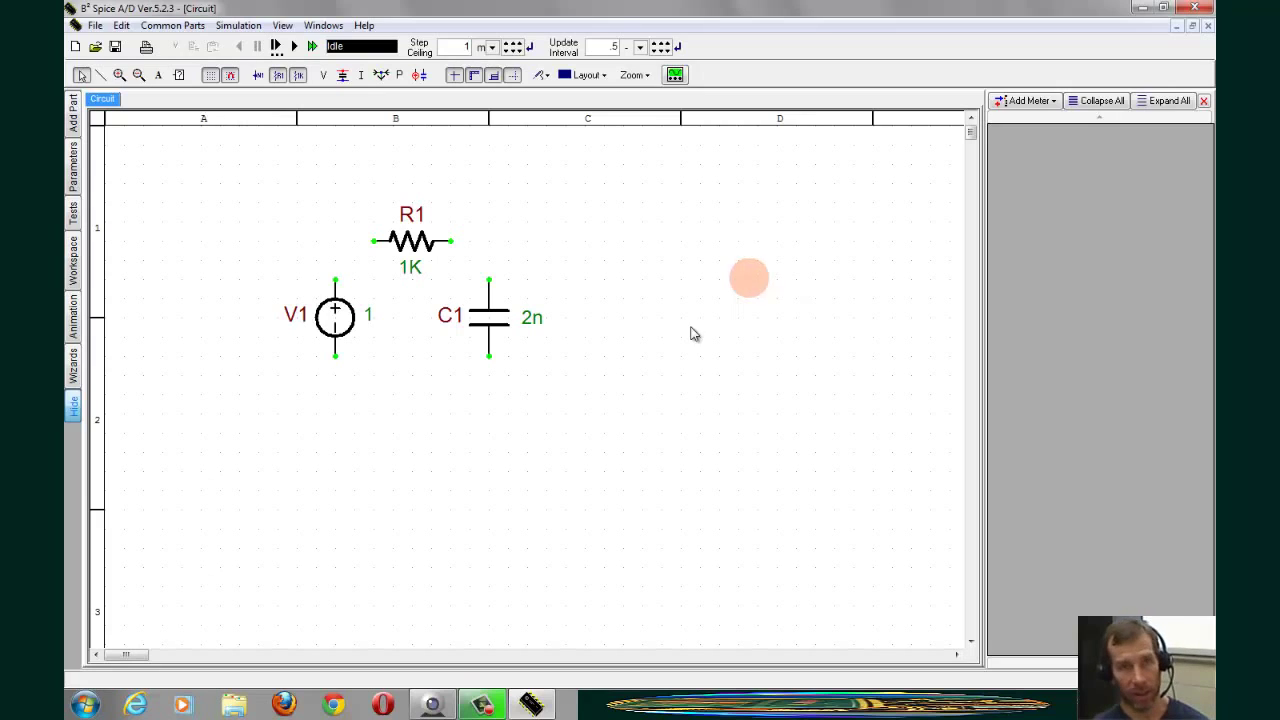
- Add a ground below the circuit and wire V1, R1 and C1 into a loop connected to ground
{"action": "key", "text": "g"}
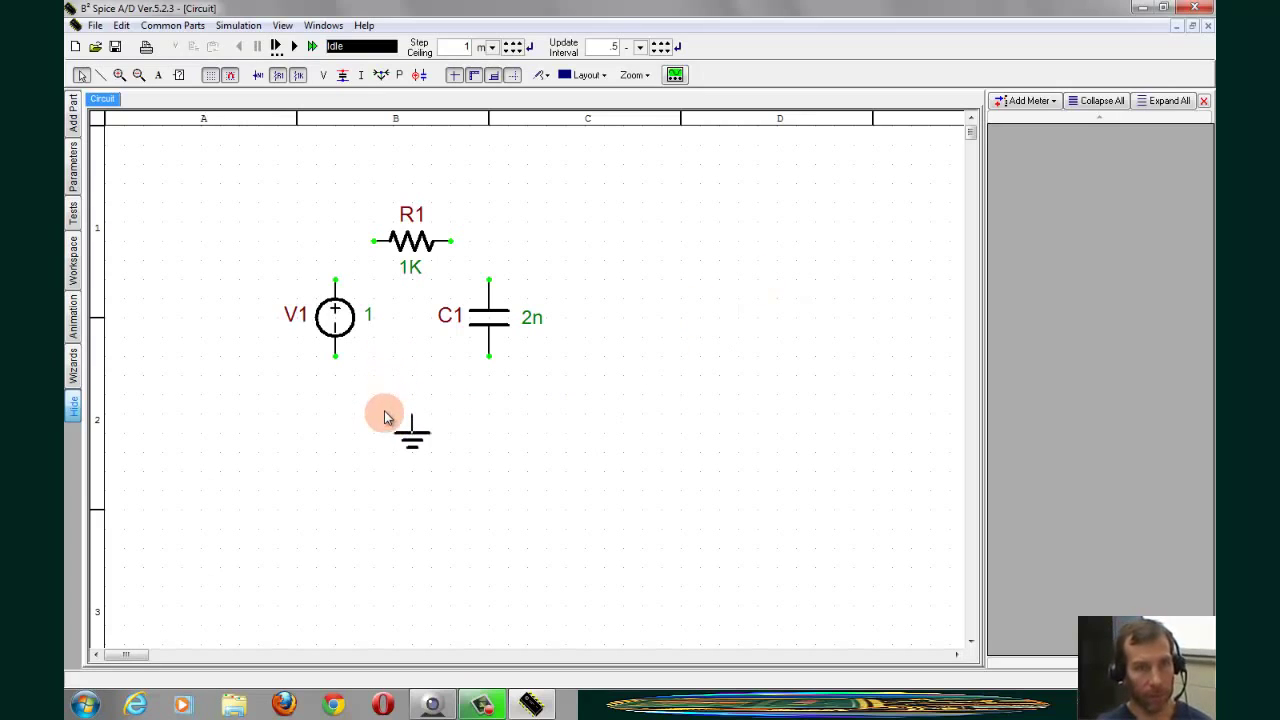
{"action": "left_click", "coordinate": [381, 414]}
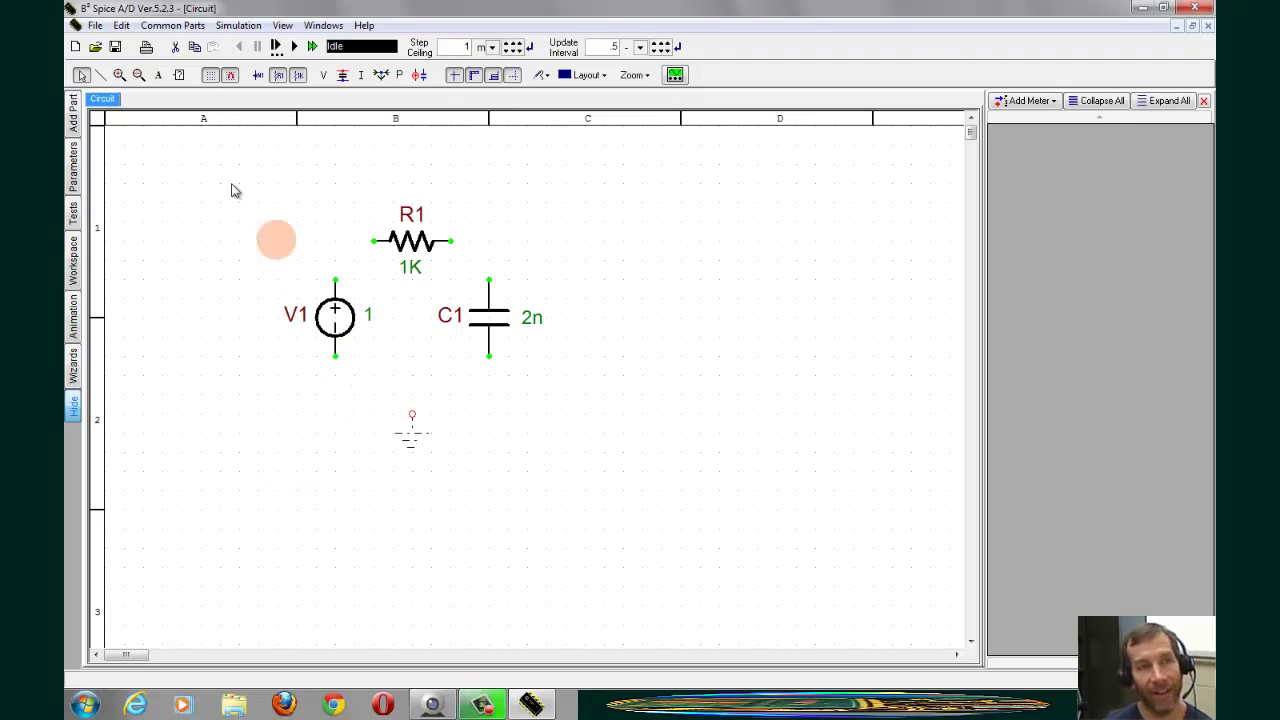
{"action": "left_click", "coordinate": [101, 76]}
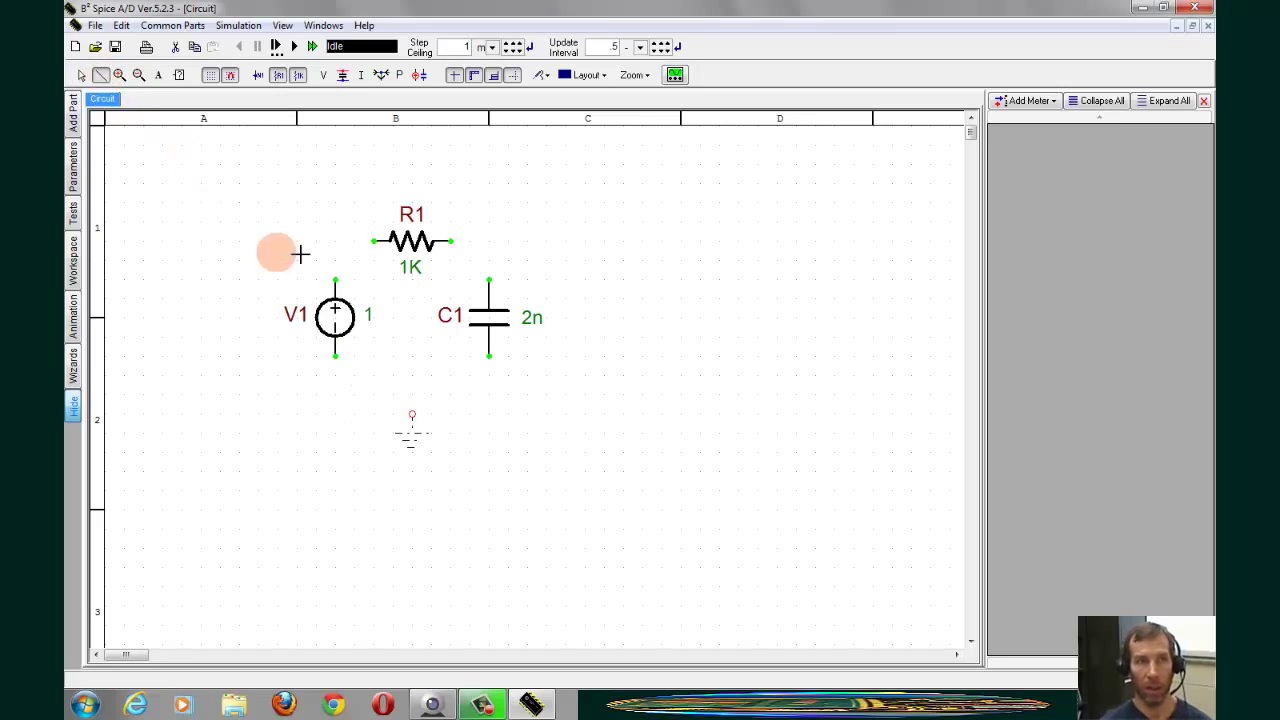
{"action": "left_click", "coordinate": [335, 279]}
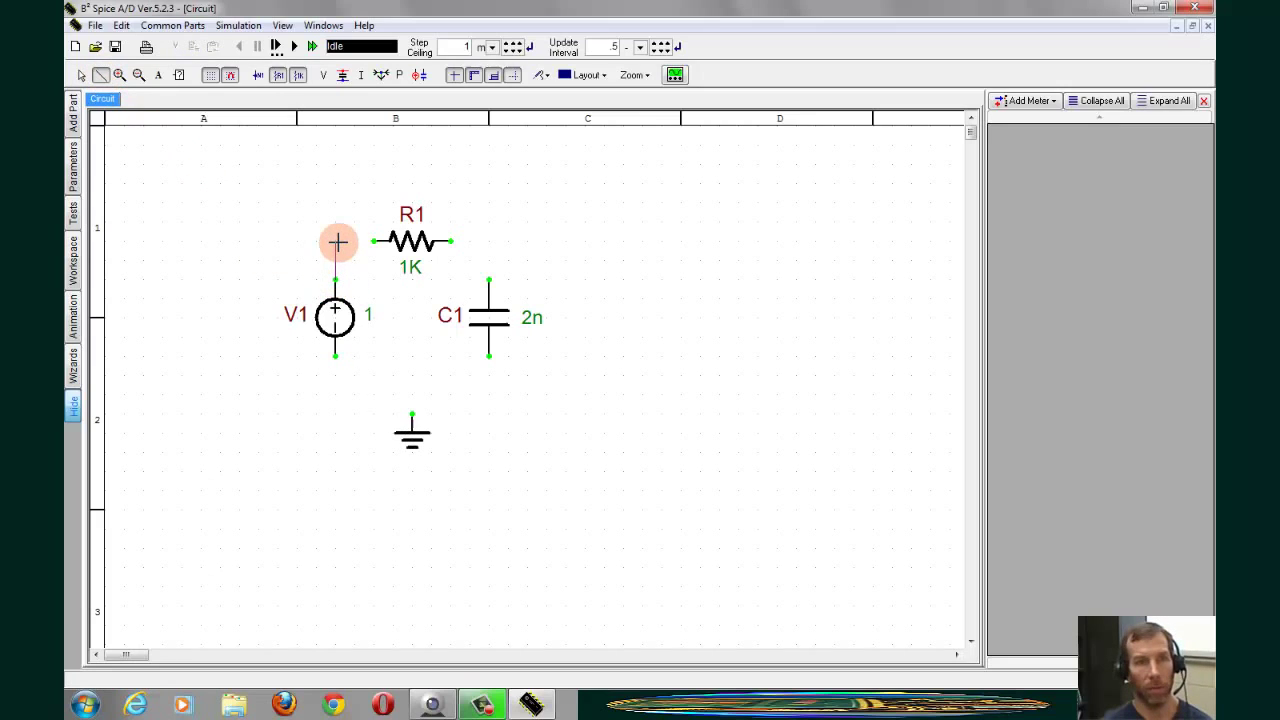
{"action": "left_click", "coordinate": [370, 241]}
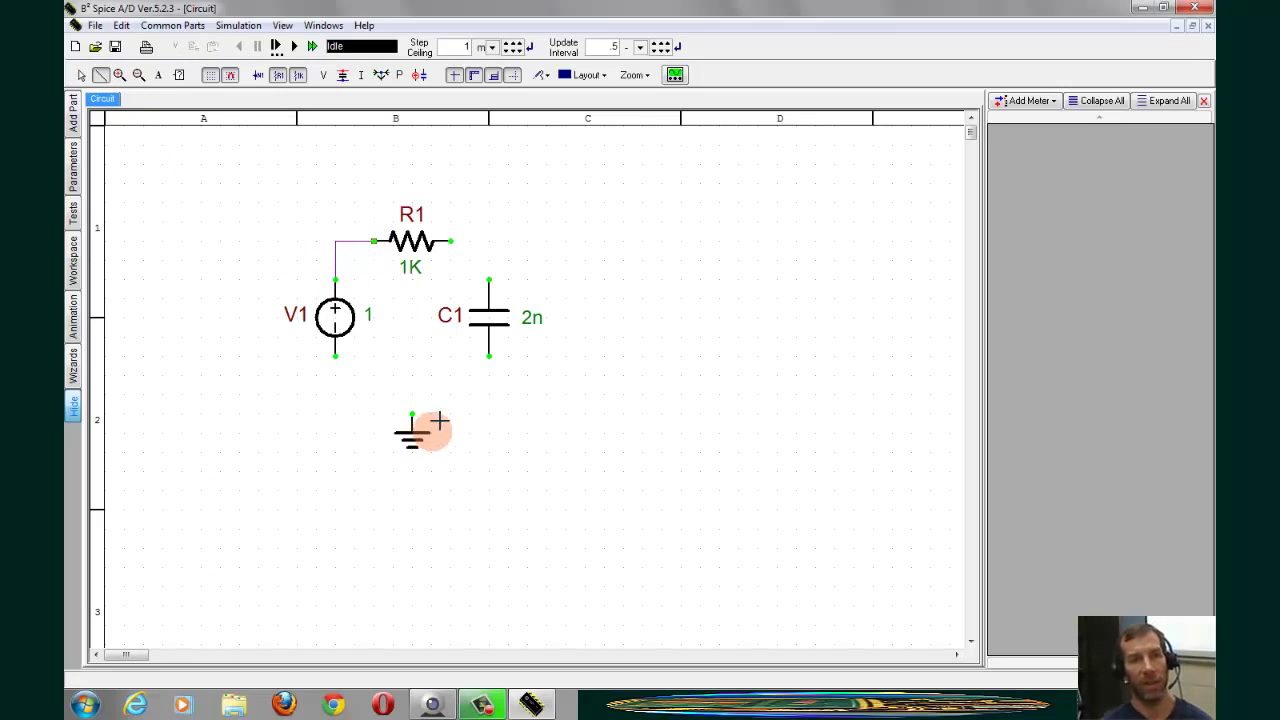
{"action": "left_click", "coordinate": [452, 242]}
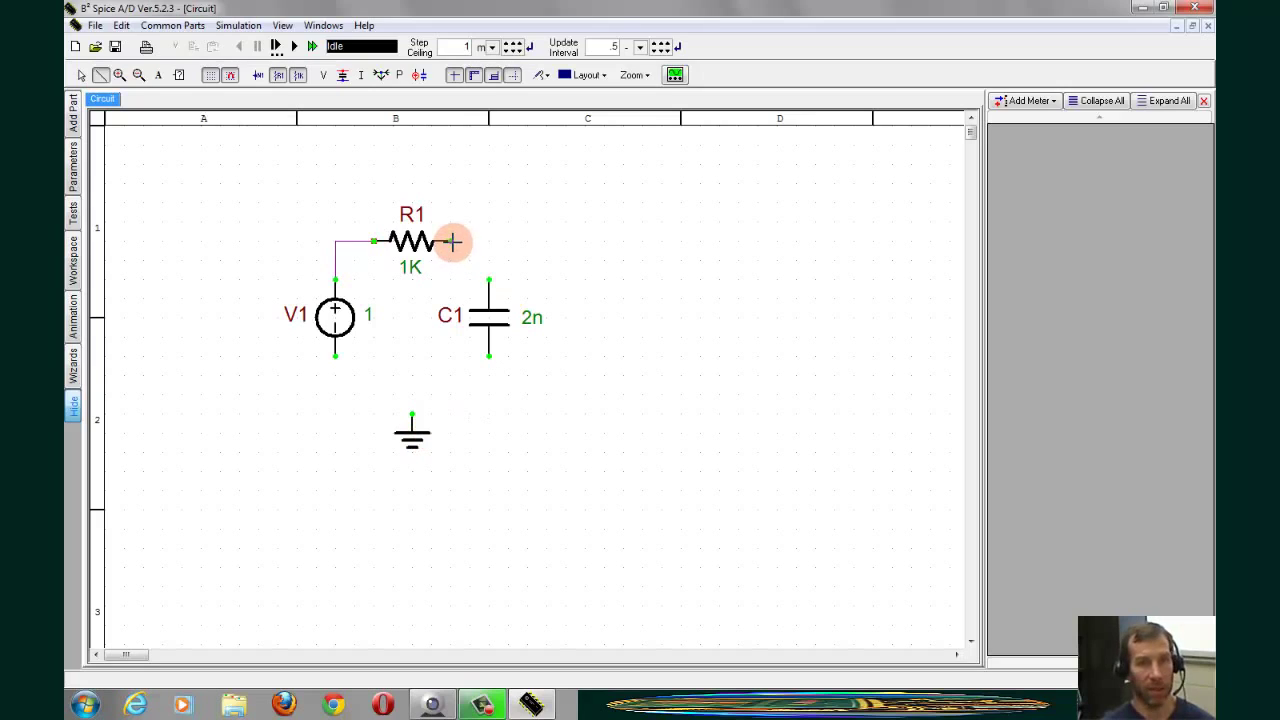
{"action": "left_click", "coordinate": [489, 278]}
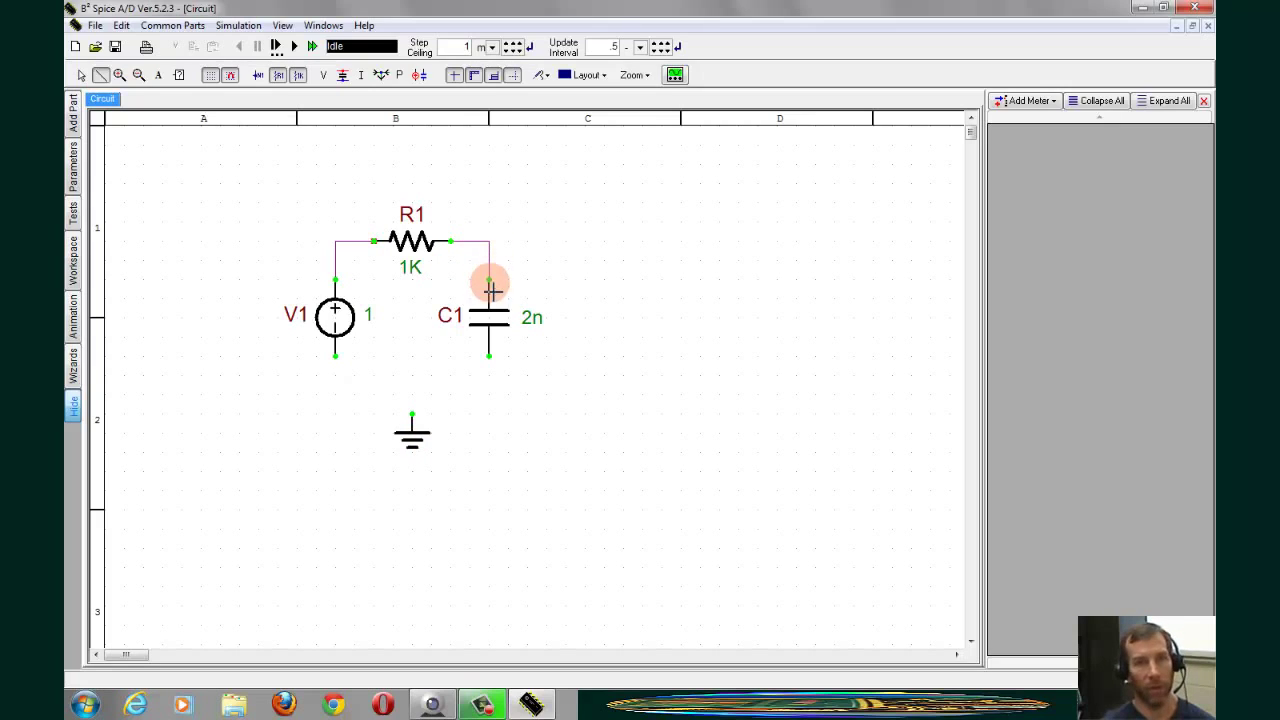
{"action": "left_click", "coordinate": [489, 356]}
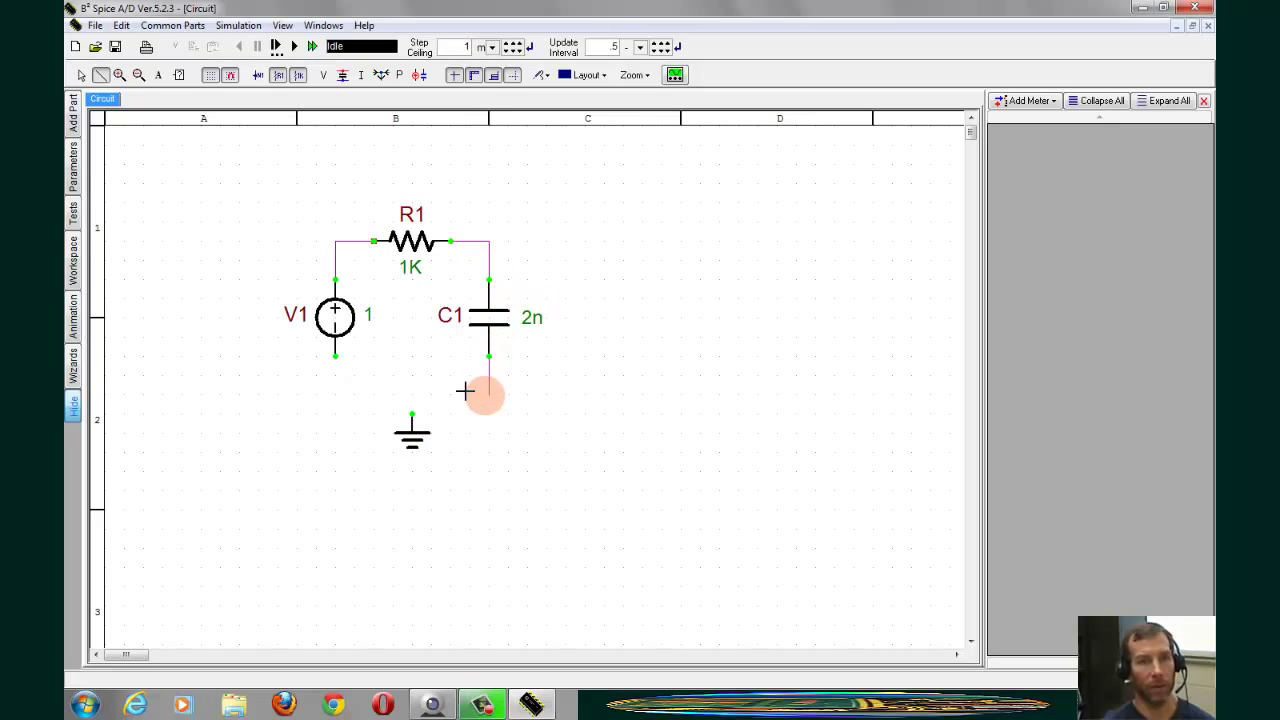
{"action": "left_click", "coordinate": [487, 393]}
{"action": "left_click", "coordinate": [338, 358]}
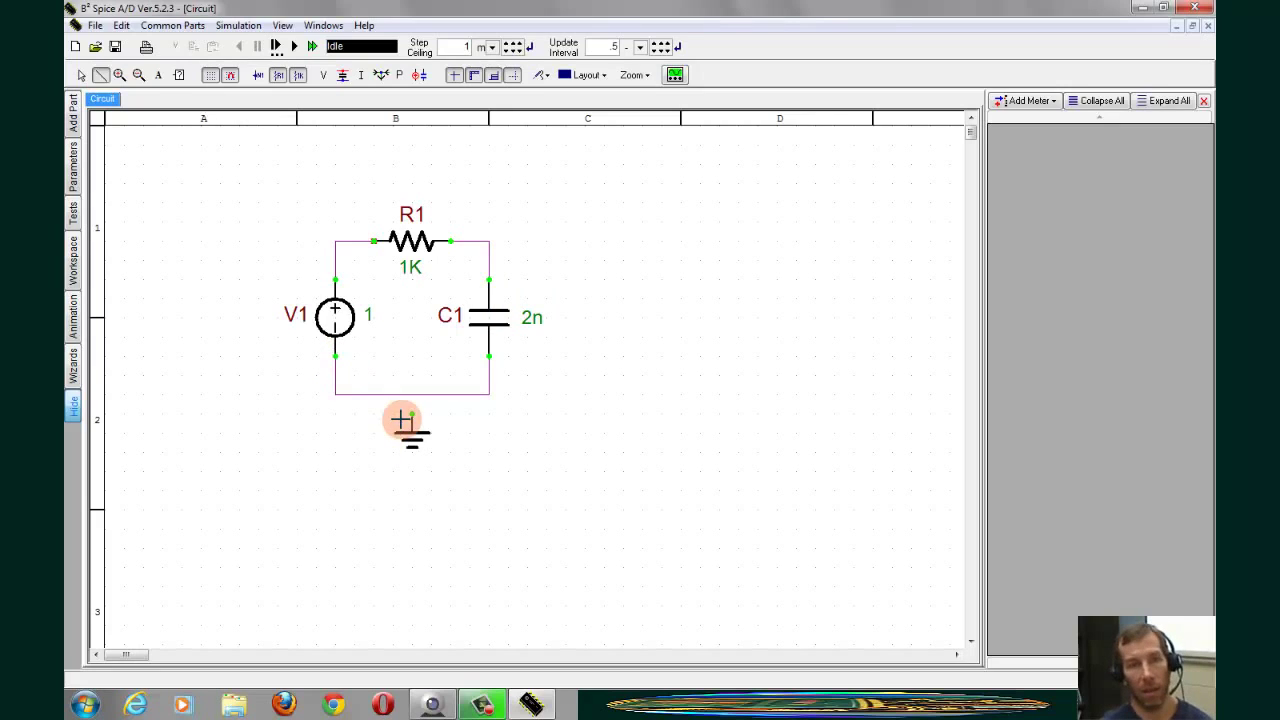
{"action": "left_click", "coordinate": [411, 399]}
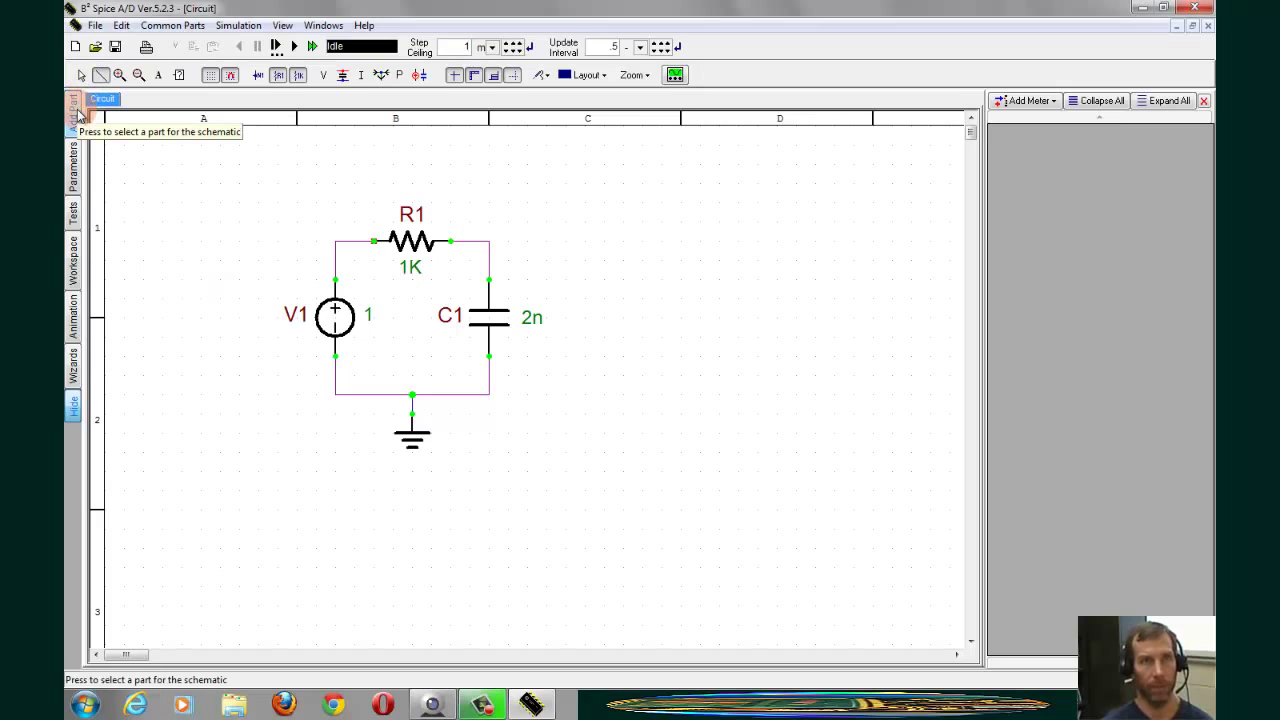
- In AC Sweep Setup, remove the start frequency's unit prefix so it starts at 10
{"action": "left_click", "coordinate": [70, 212]}
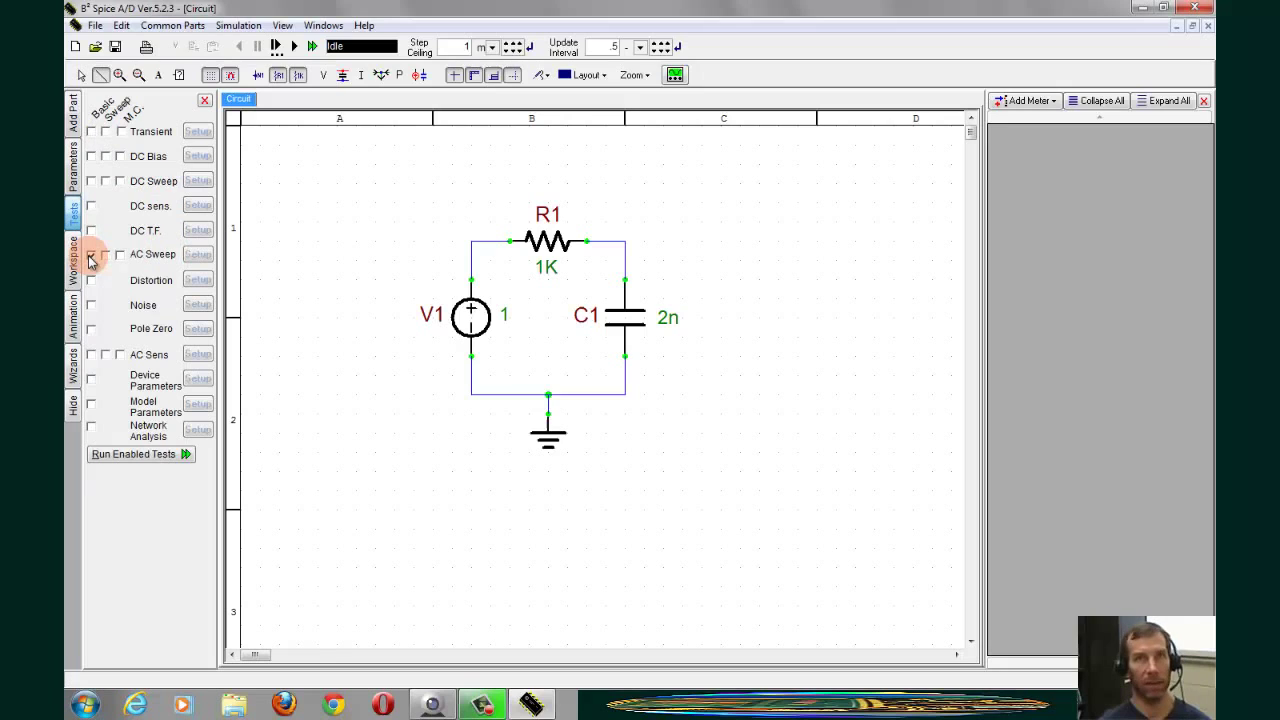
{"action": "left_click", "coordinate": [198, 256]}
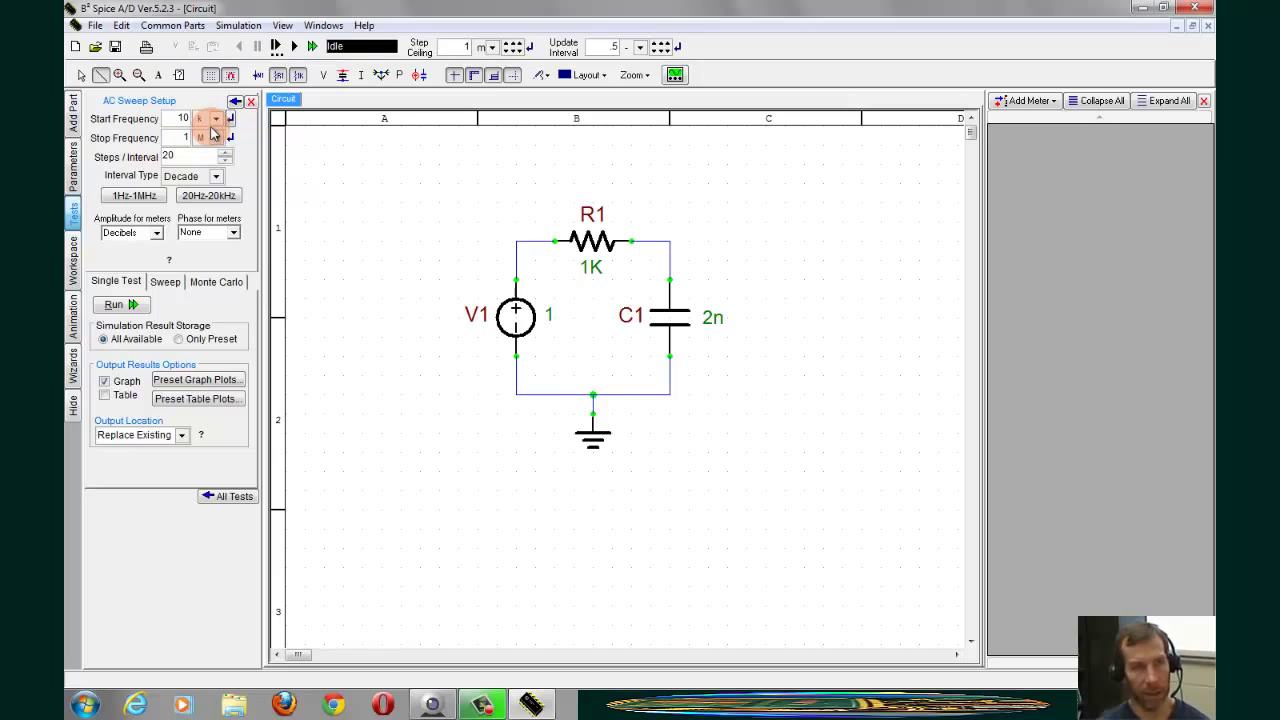
{"action": "left_click", "coordinate": [215, 118]}
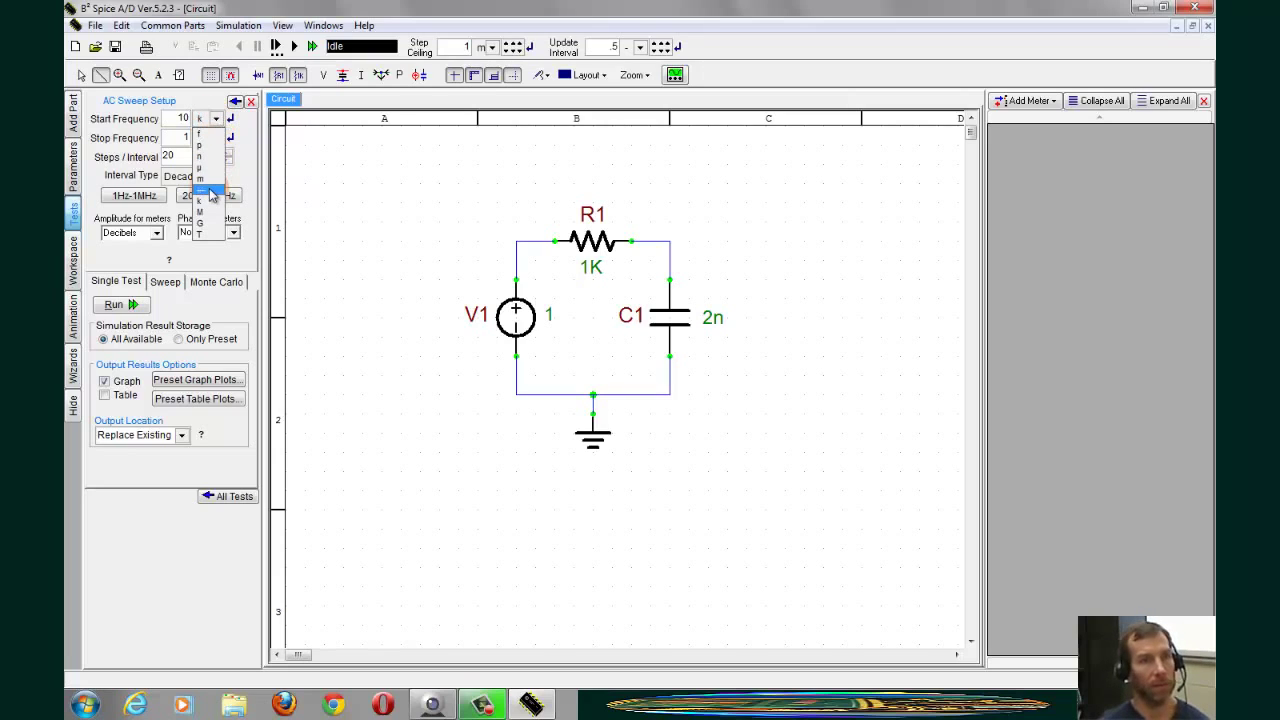
{"action": "left_click", "coordinate": [210, 190]}
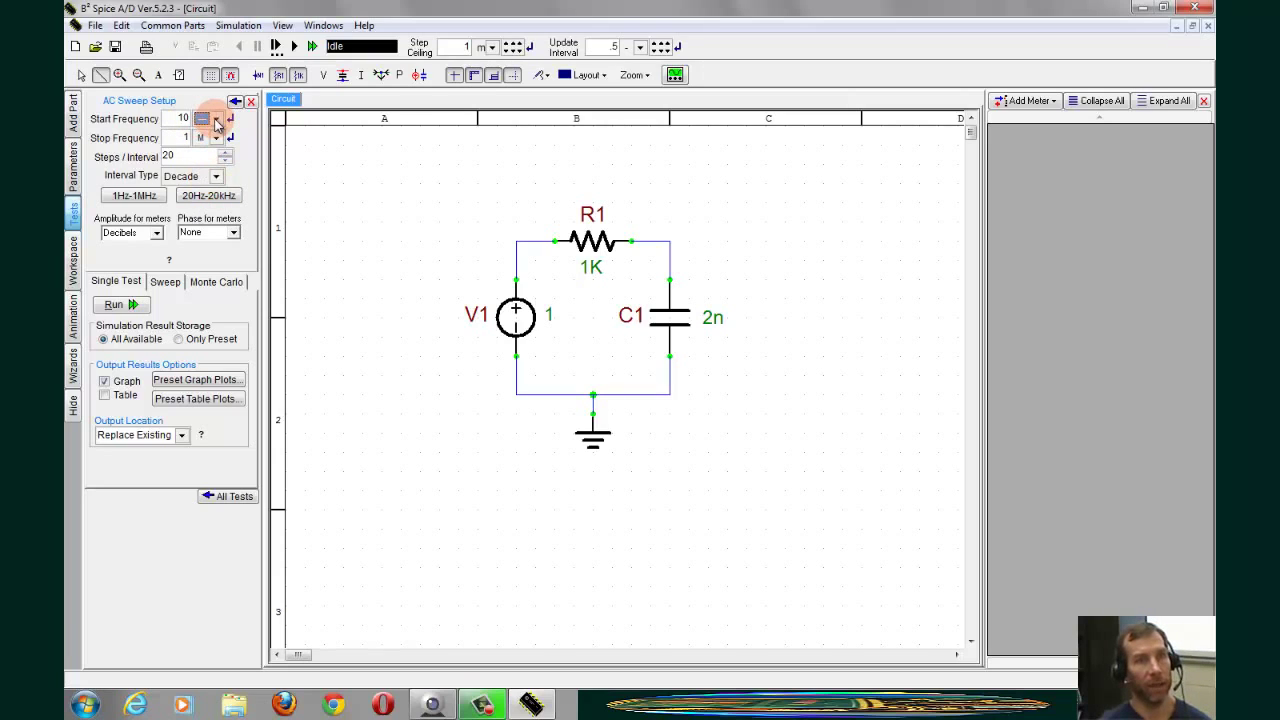
{"action": "left_click", "coordinate": [216, 119]}
{"action": "left_click", "coordinate": [215, 120]}
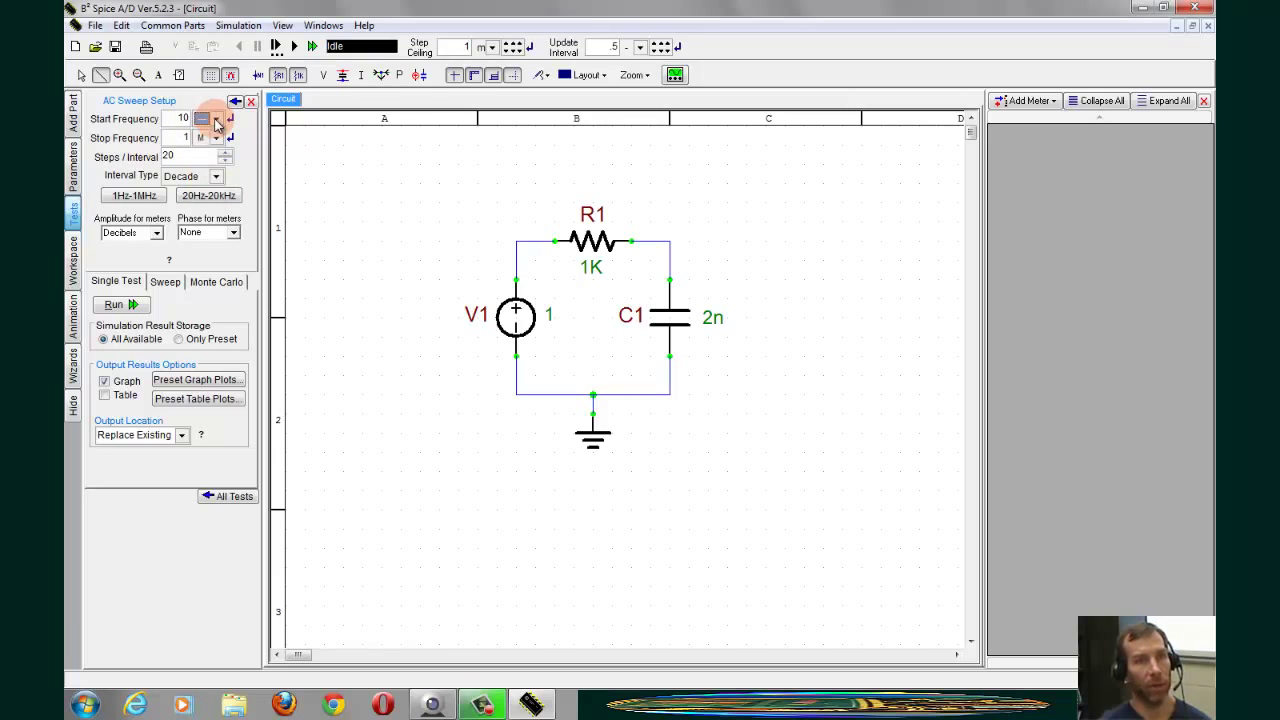
- Set 10 steps per Decade and the meter amplitude to Magnitude
{"action": "double_click", "coordinate": [170, 156]}
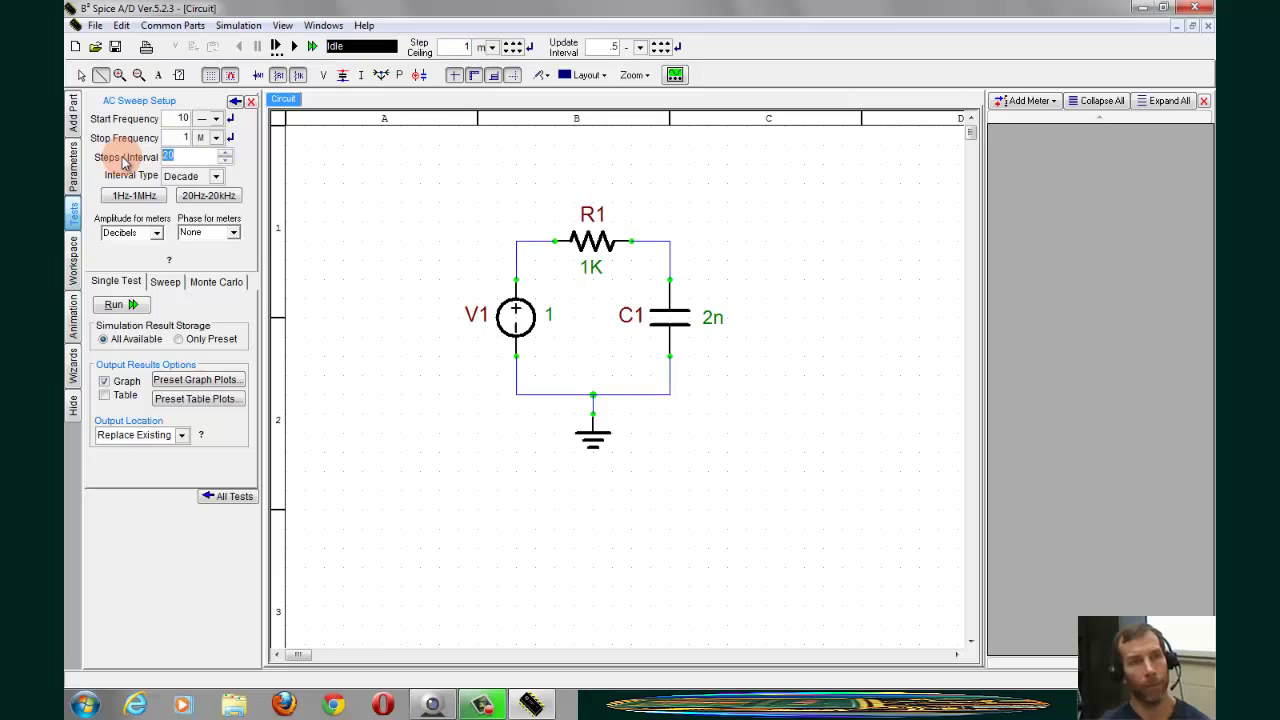
{"action": "left_click", "coordinate": [208, 177]}
{"action": "left_click", "coordinate": [195, 194]}
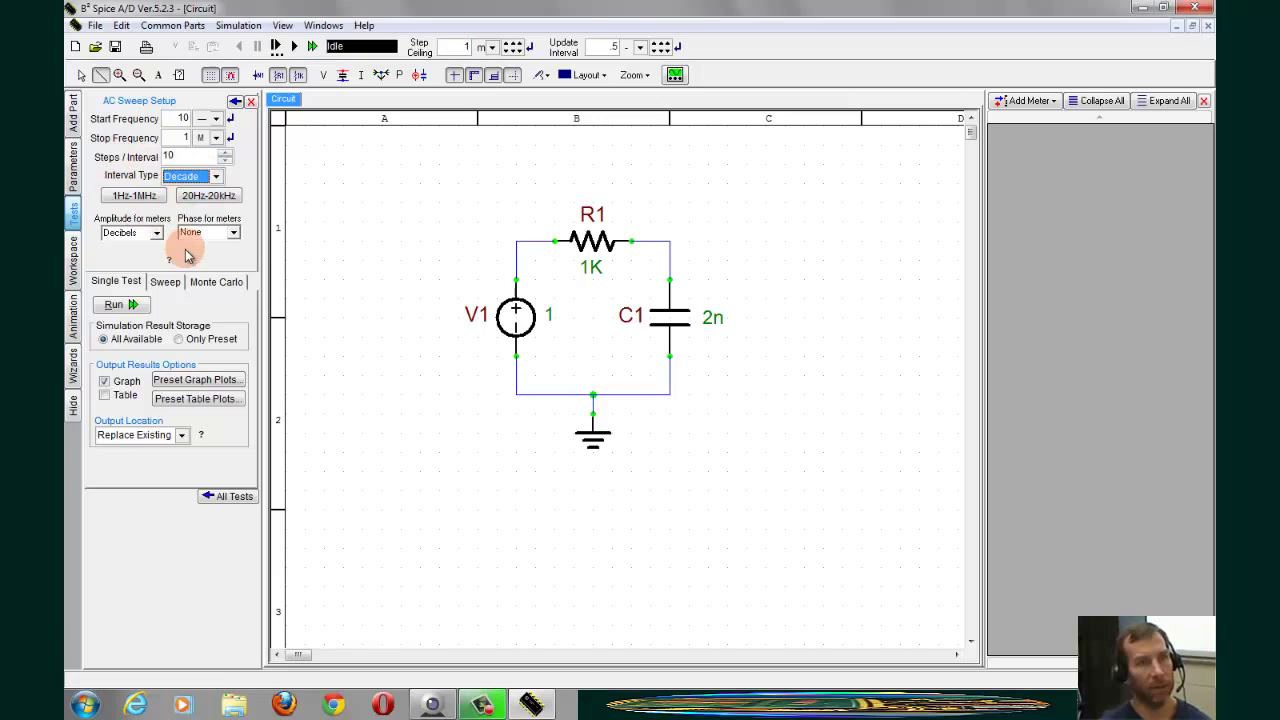
{"action": "left_click", "coordinate": [158, 234]}
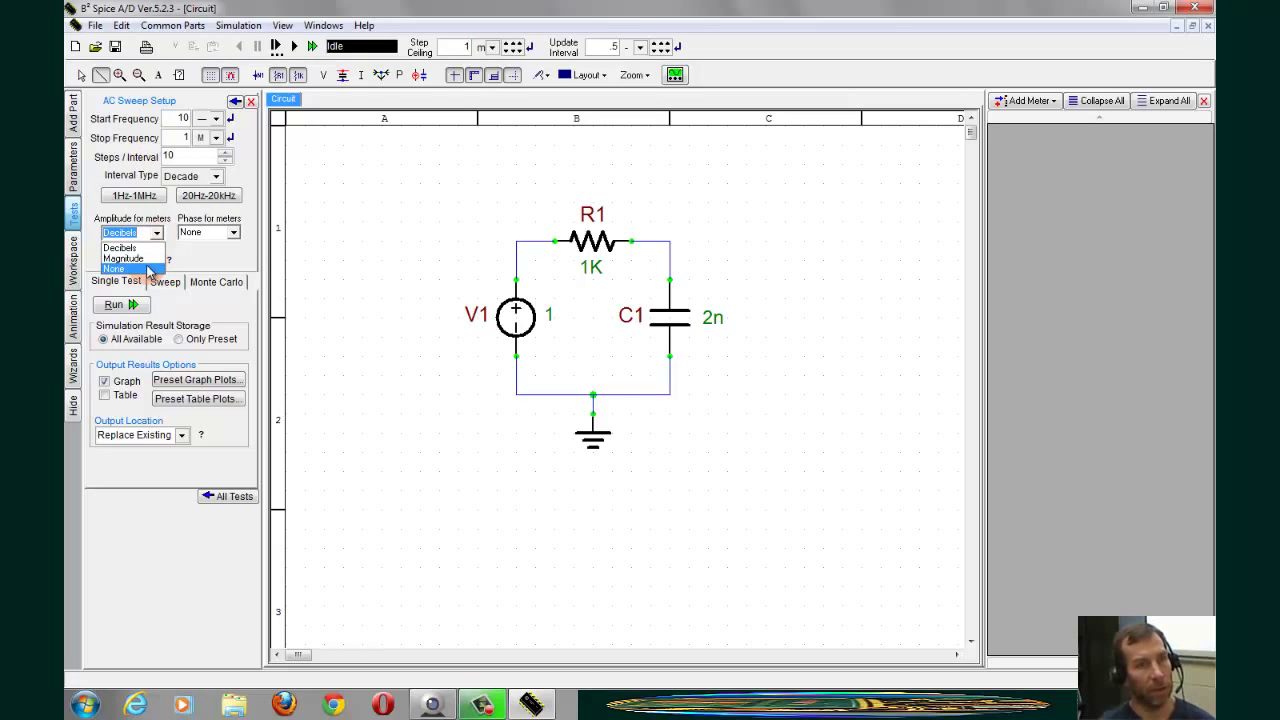
{"action": "left_click", "coordinate": [148, 270]}
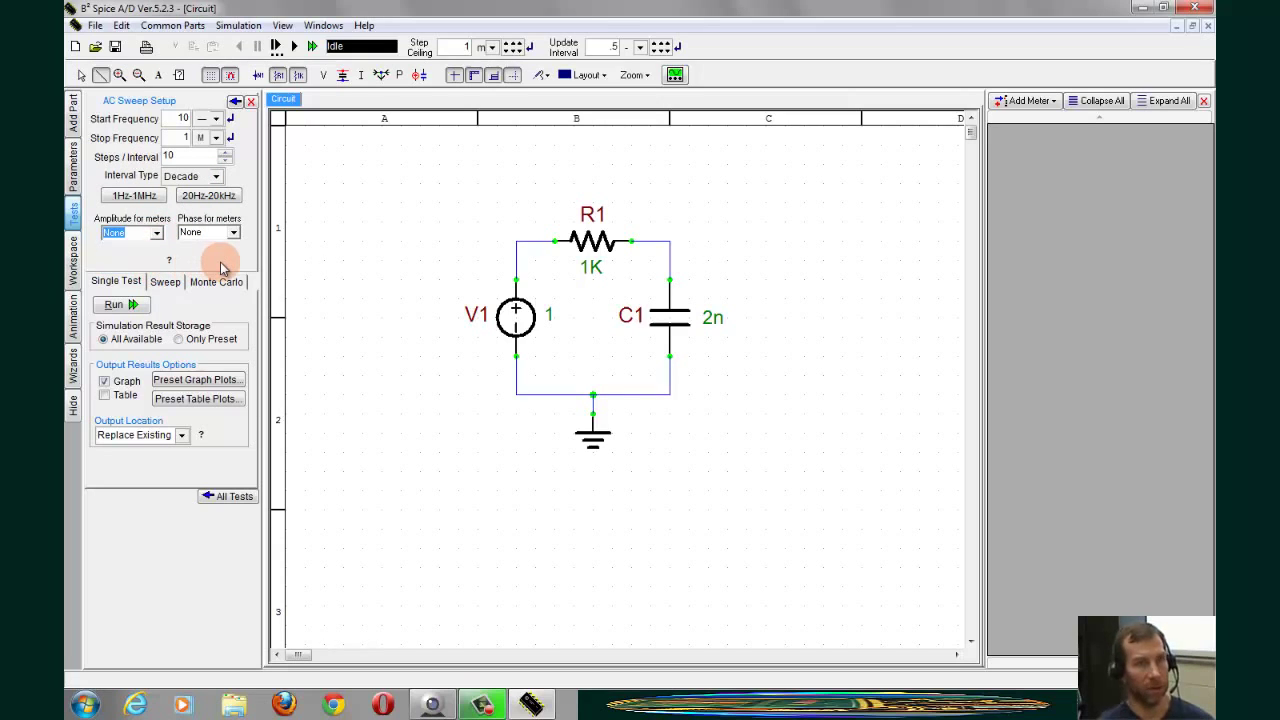
{"action": "left_click", "coordinate": [140, 232]}
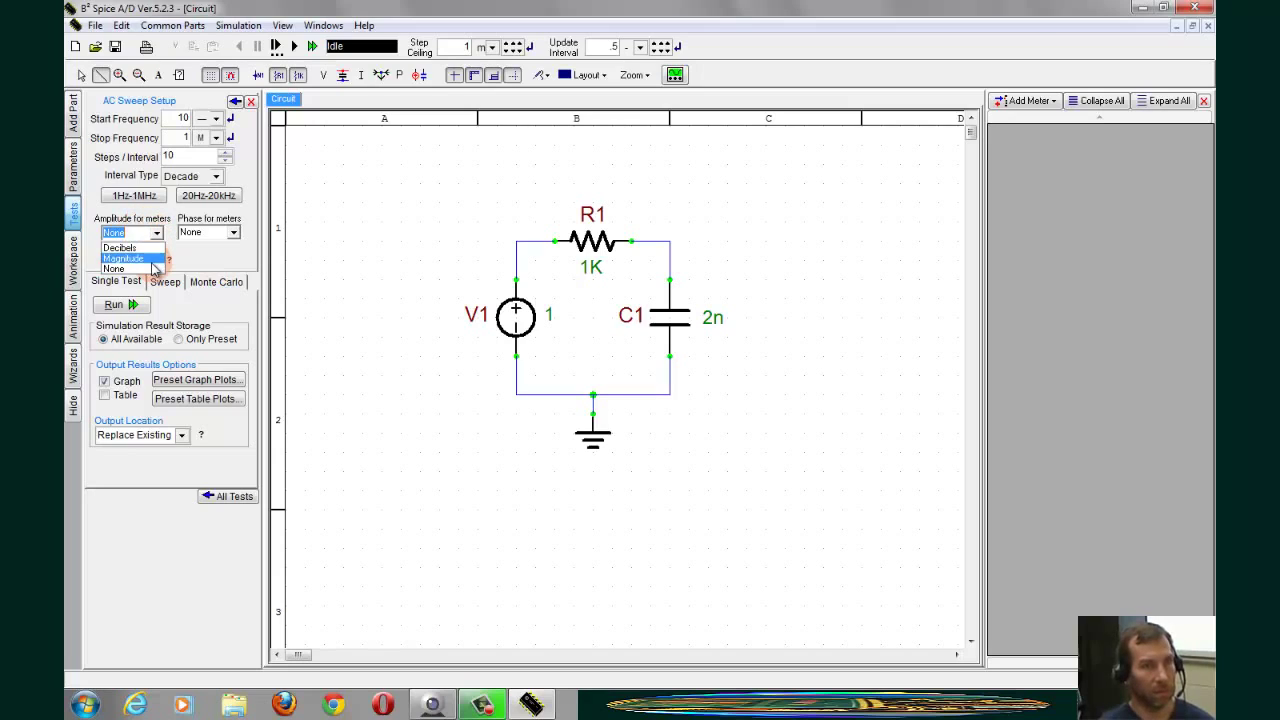
{"action": "left_click", "coordinate": [148, 260]}
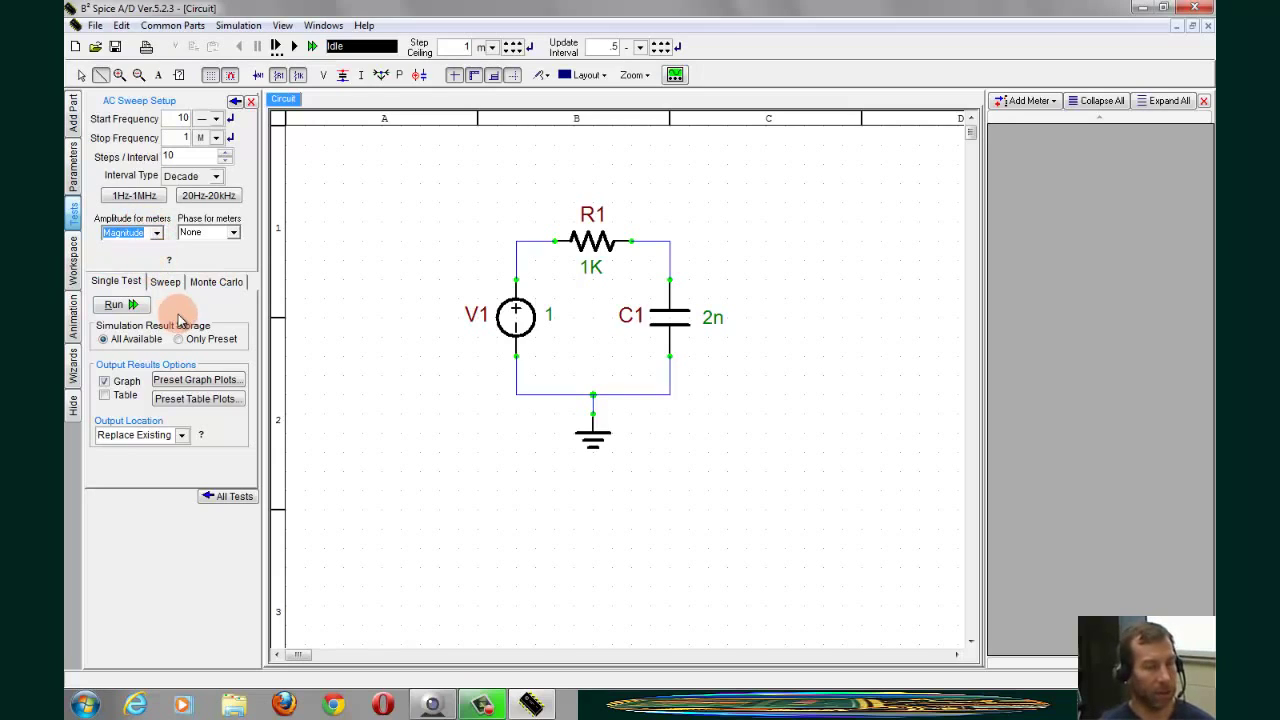
{"action": "left_click", "coordinate": [155, 236]}
{"action": "left_click", "coordinate": [148, 255]}
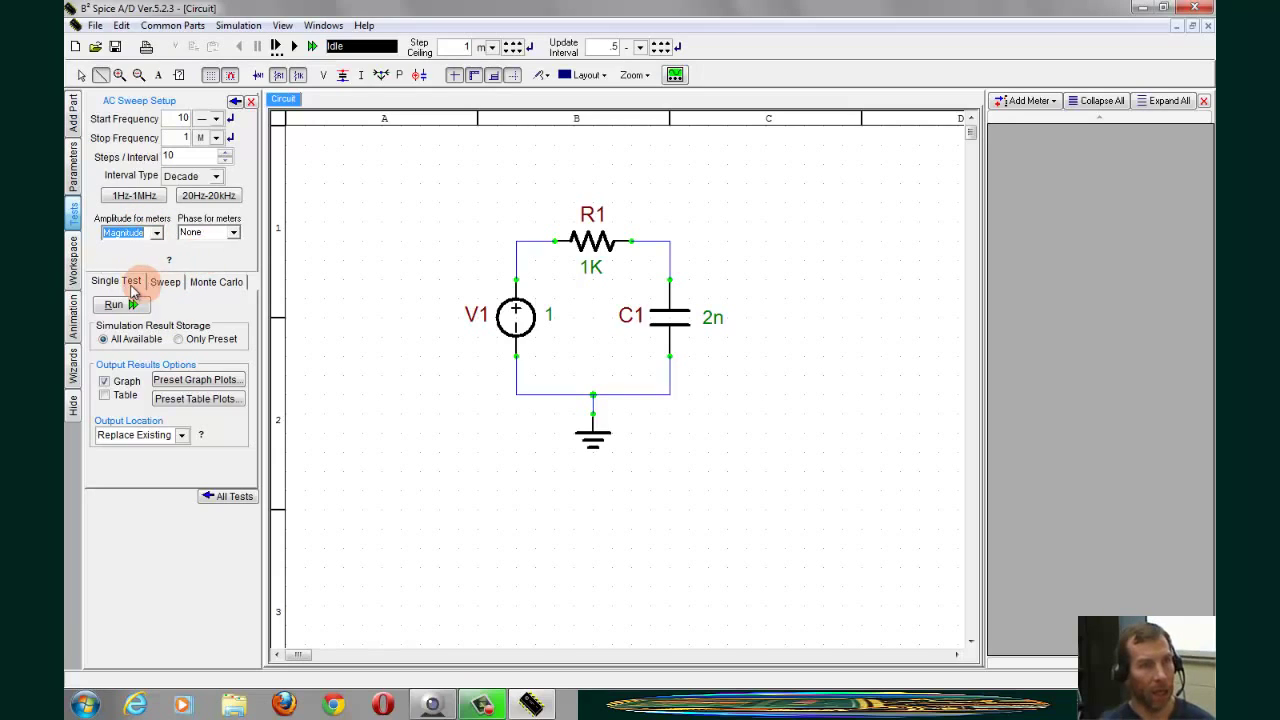
- Switch the AC sweep's preset graph plots from Db to Magnitude / Phase (Degrees)
{"action": "left_click", "coordinate": [196, 380]}
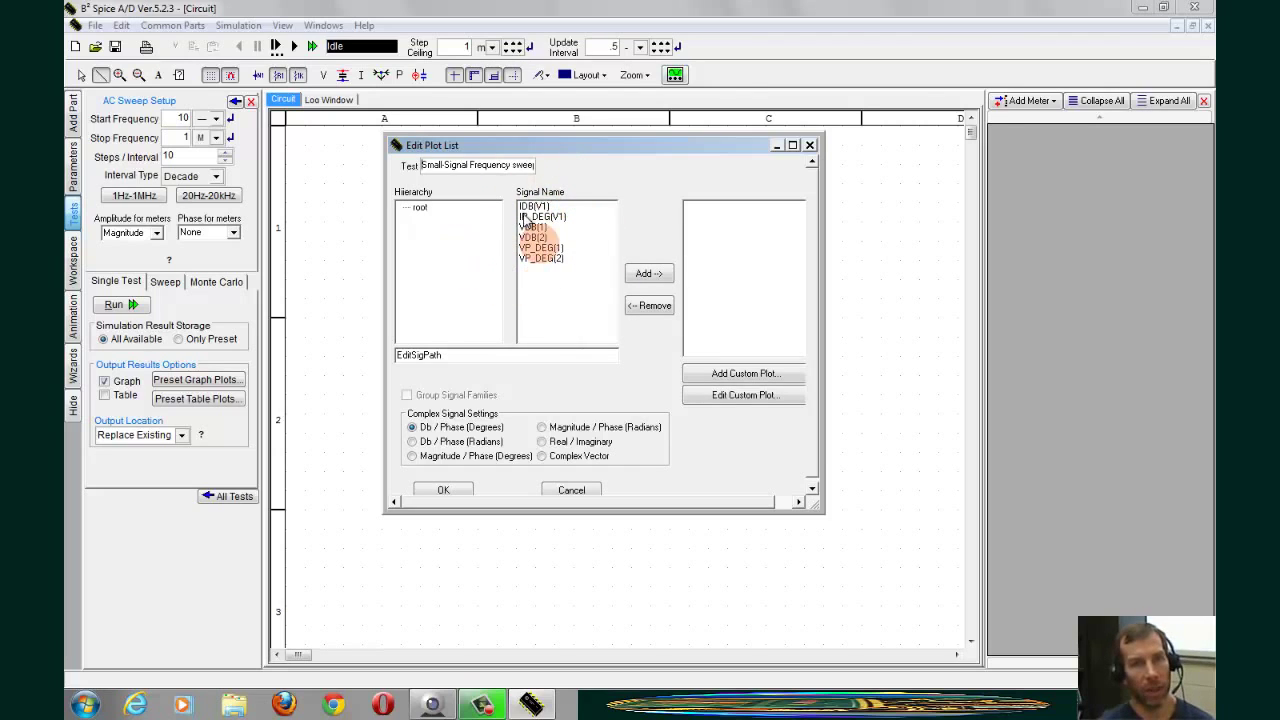
{"action": "left_click", "coordinate": [412, 457]}
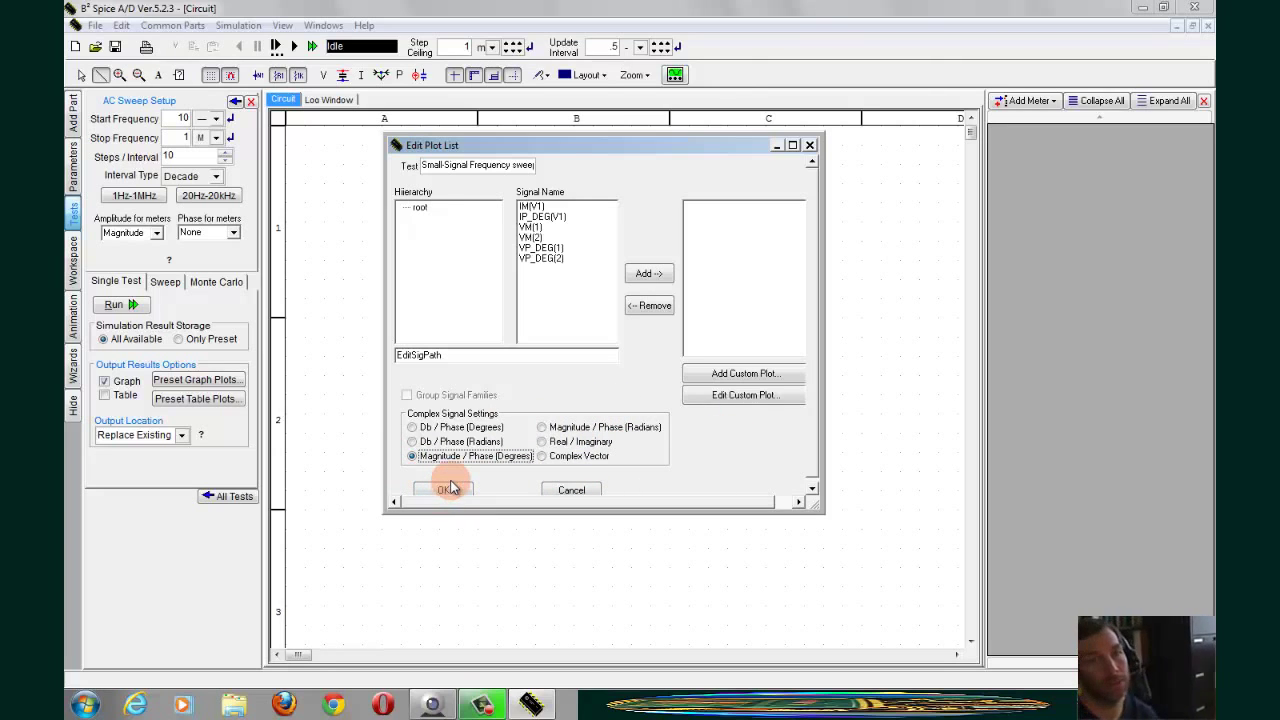
{"action": "left_click", "coordinate": [444, 490]}
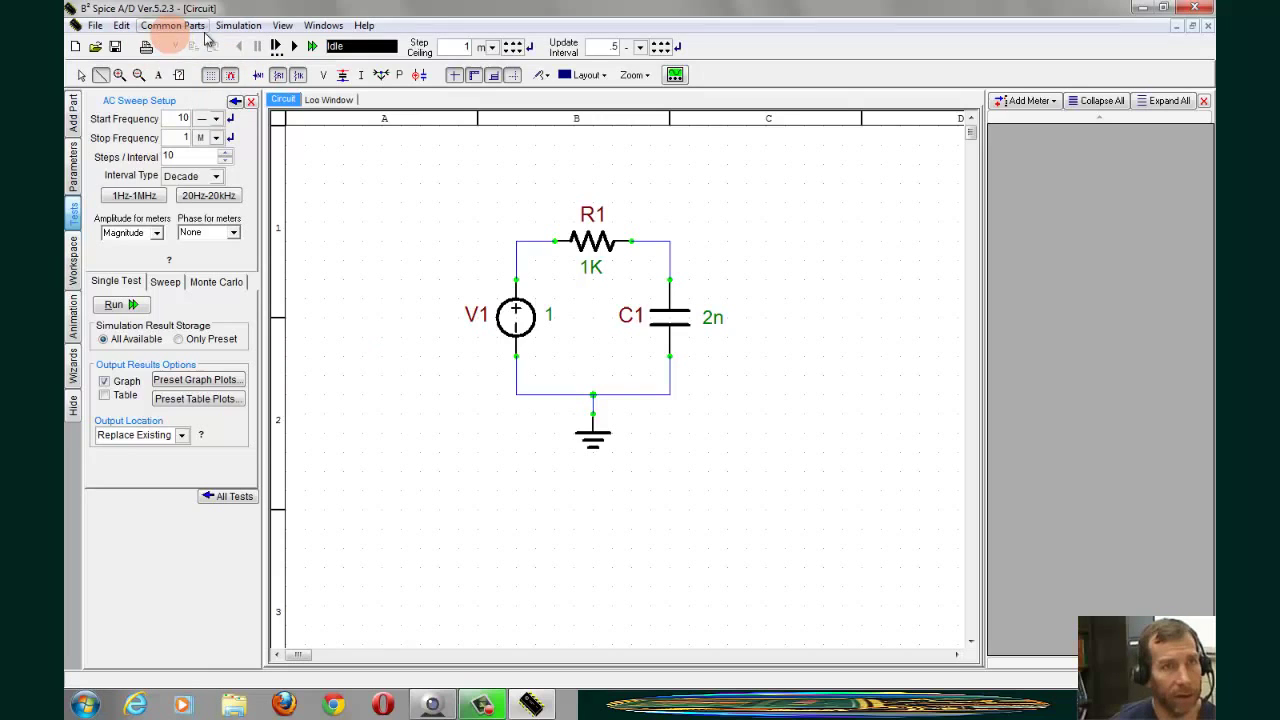
- Place voltage probes v2 on the V1–R1 node and v3 on the R1–C1 node
{"action": "left_click", "coordinate": [168, 26]}
{"action": "mouse_move", "coordinate": [185, 145]}
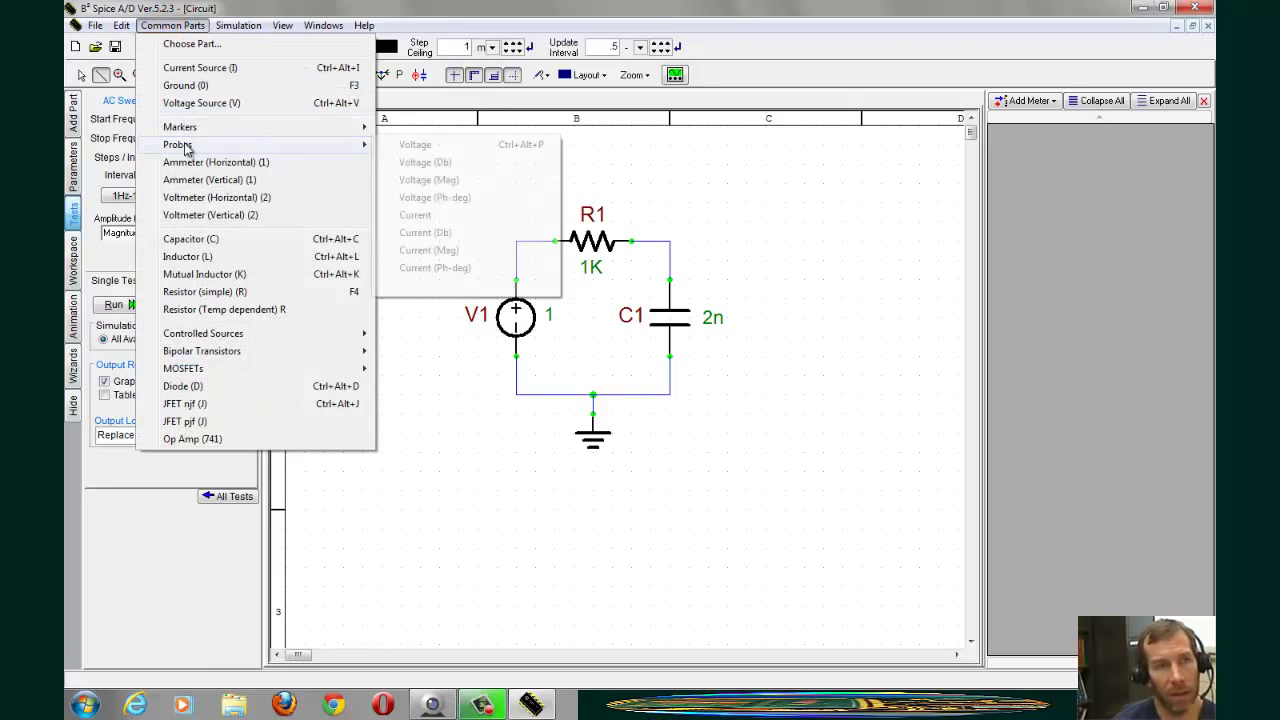
{"action": "left_click", "coordinate": [430, 146]}
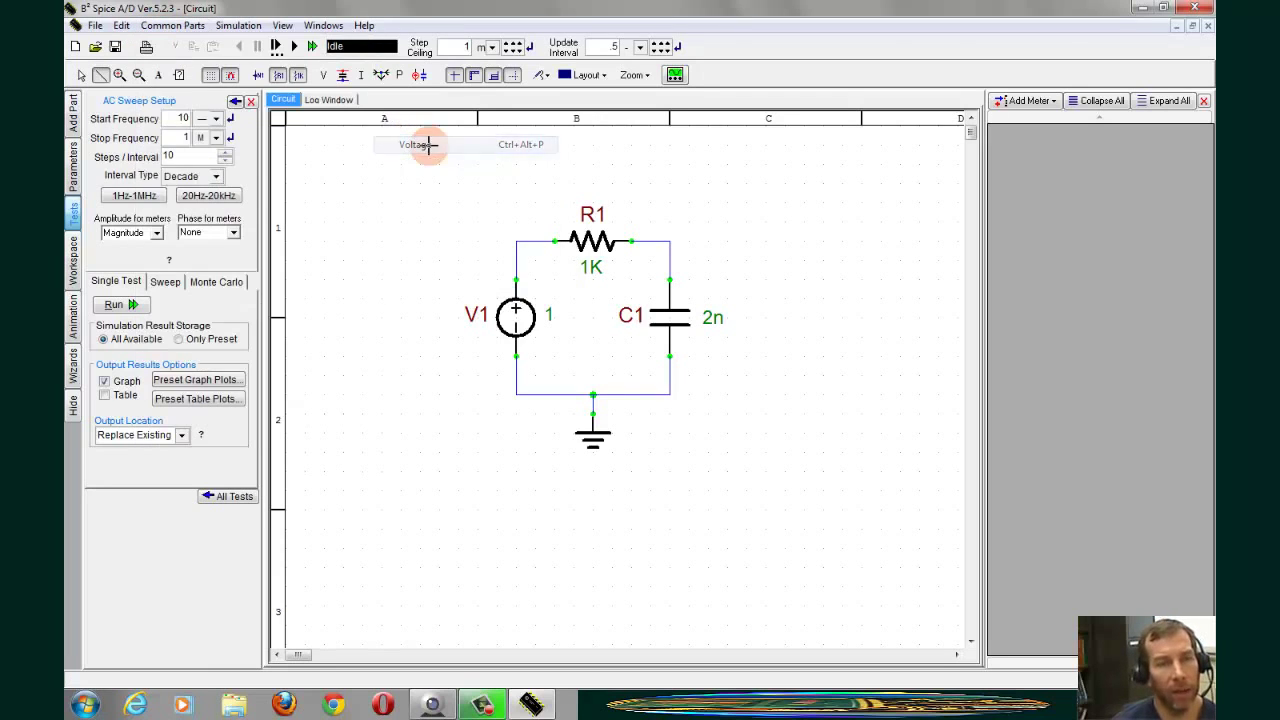
{"action": "left_click", "coordinate": [520, 185]}
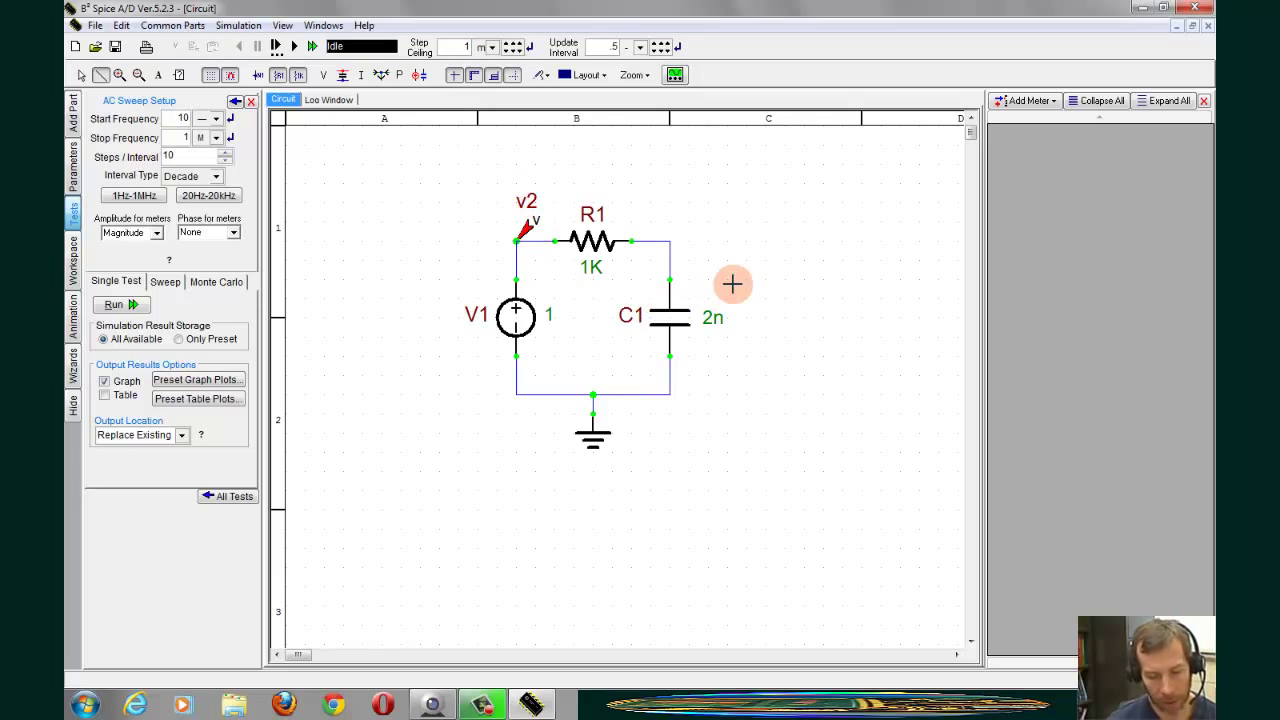
{"action": "left_click", "coordinate": [674, 186]}
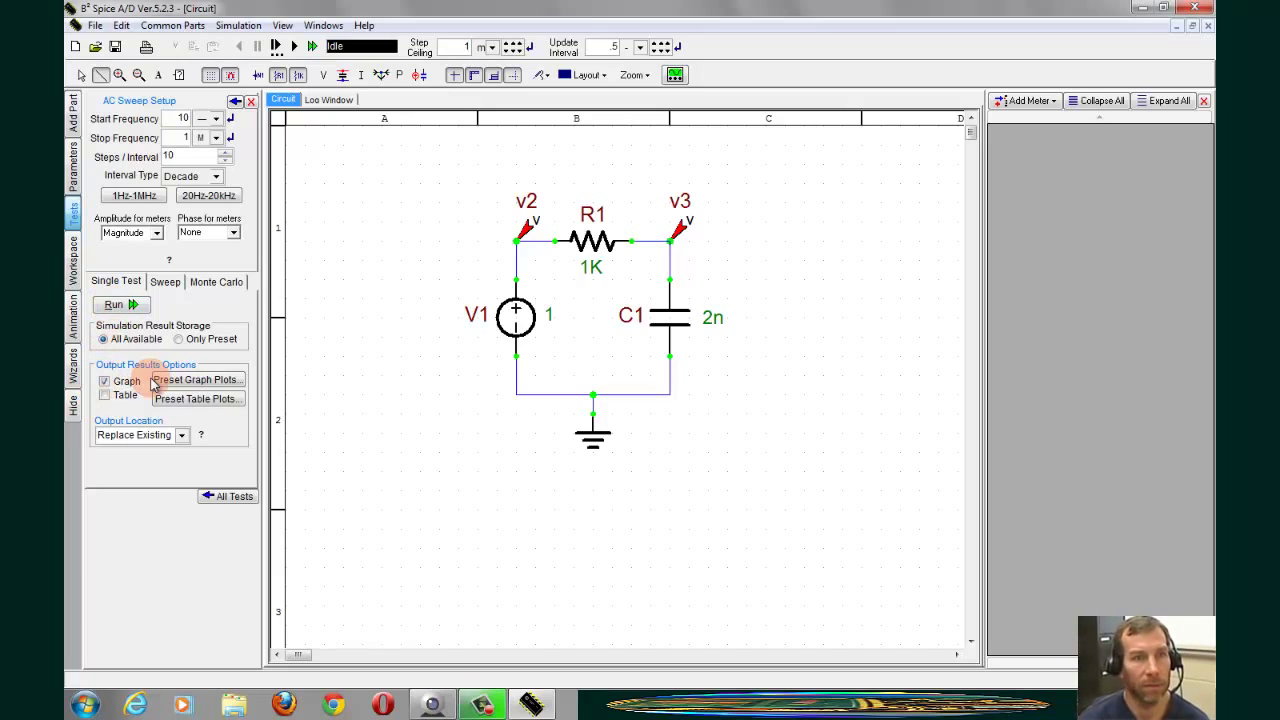
- Select v2 and v3 in Preset Graph Plots, plotted as Magnitude / Phase (Degrees)
{"action": "left_click", "coordinate": [196, 380]}
{"action": "left_click", "coordinate": [690, 181]}
{"action": "left_click", "coordinate": [703, 207]}
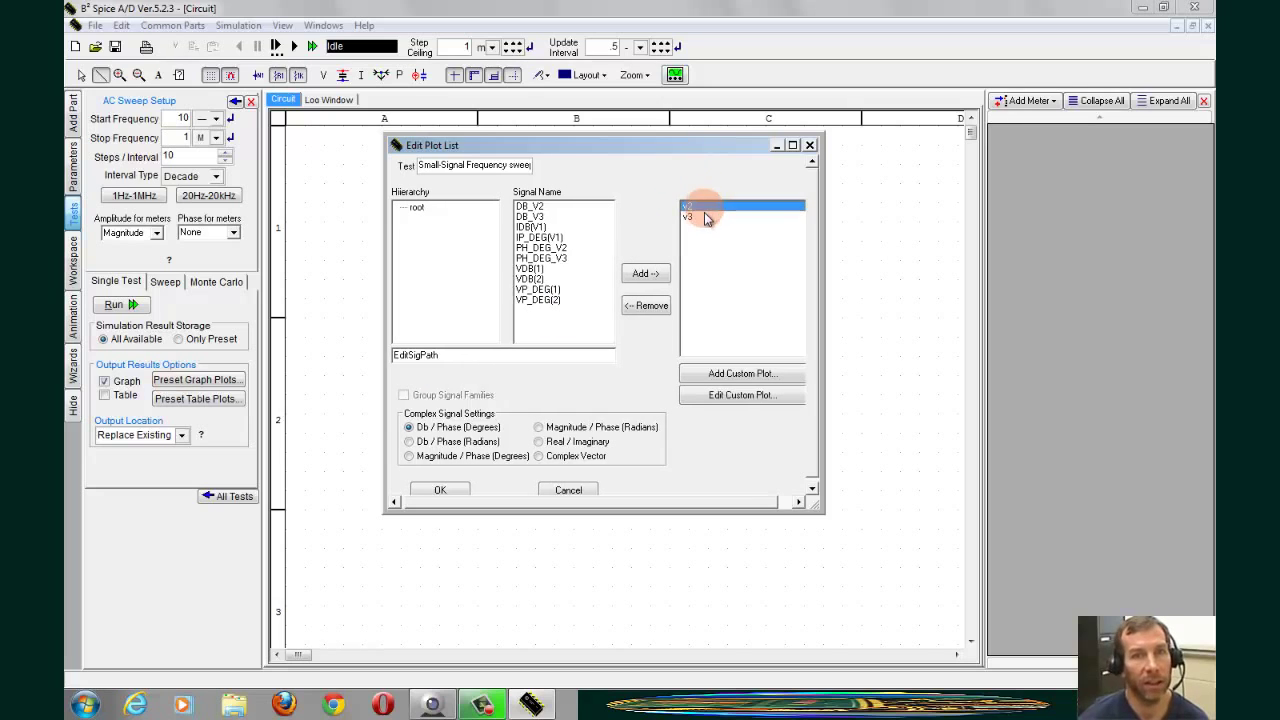
{"action": "left_click_drag", "start_coordinate": [705, 206], "coordinate": [706, 218]}
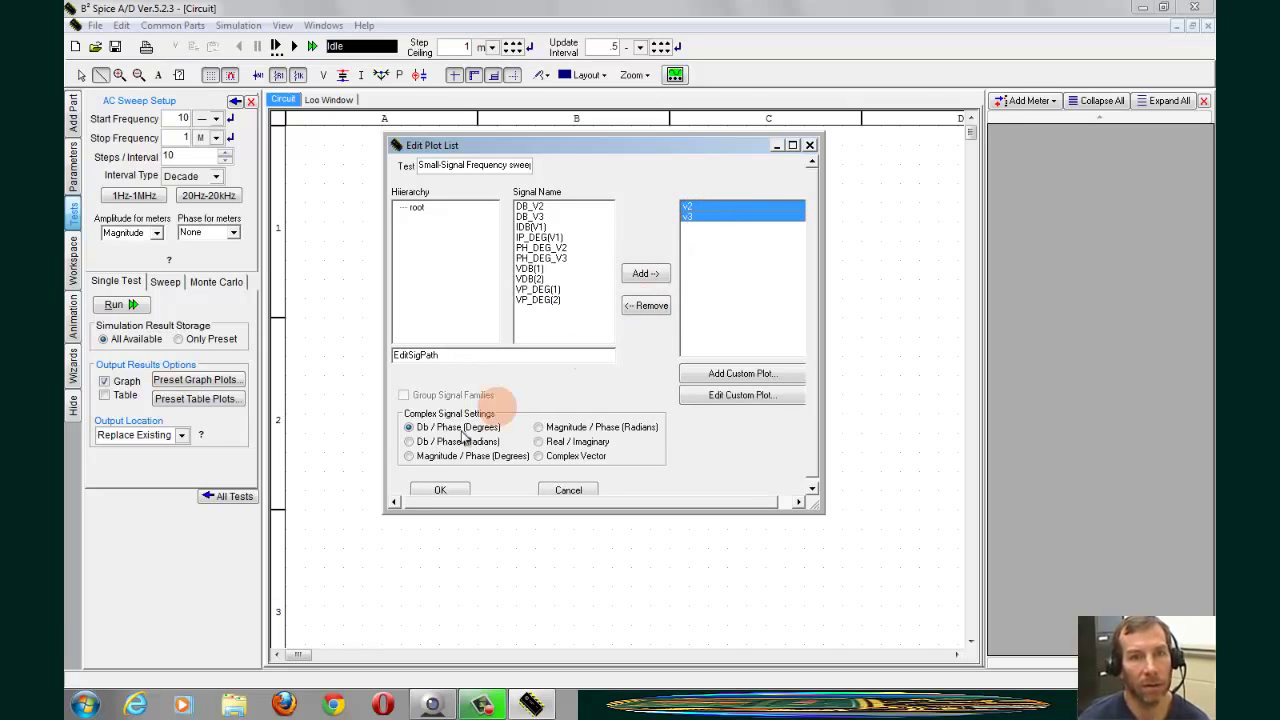
{"action": "left_click", "coordinate": [409, 456]}
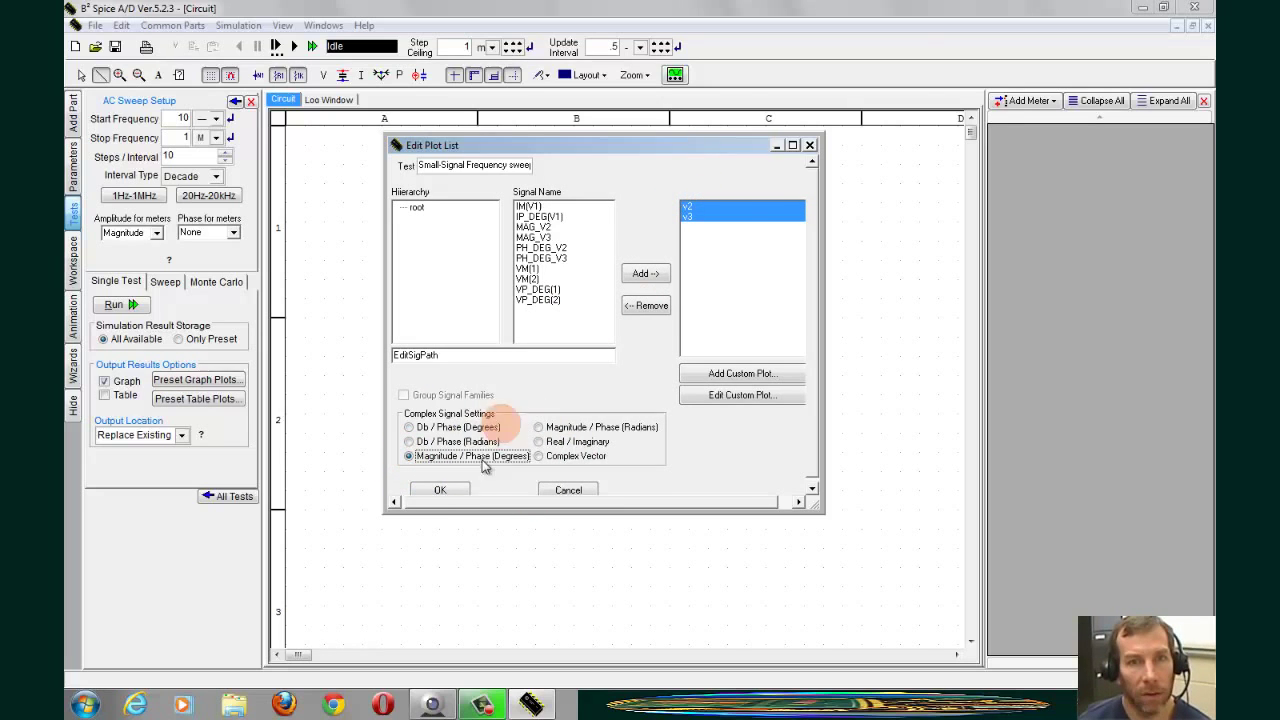
{"action": "left_click", "coordinate": [449, 488]}
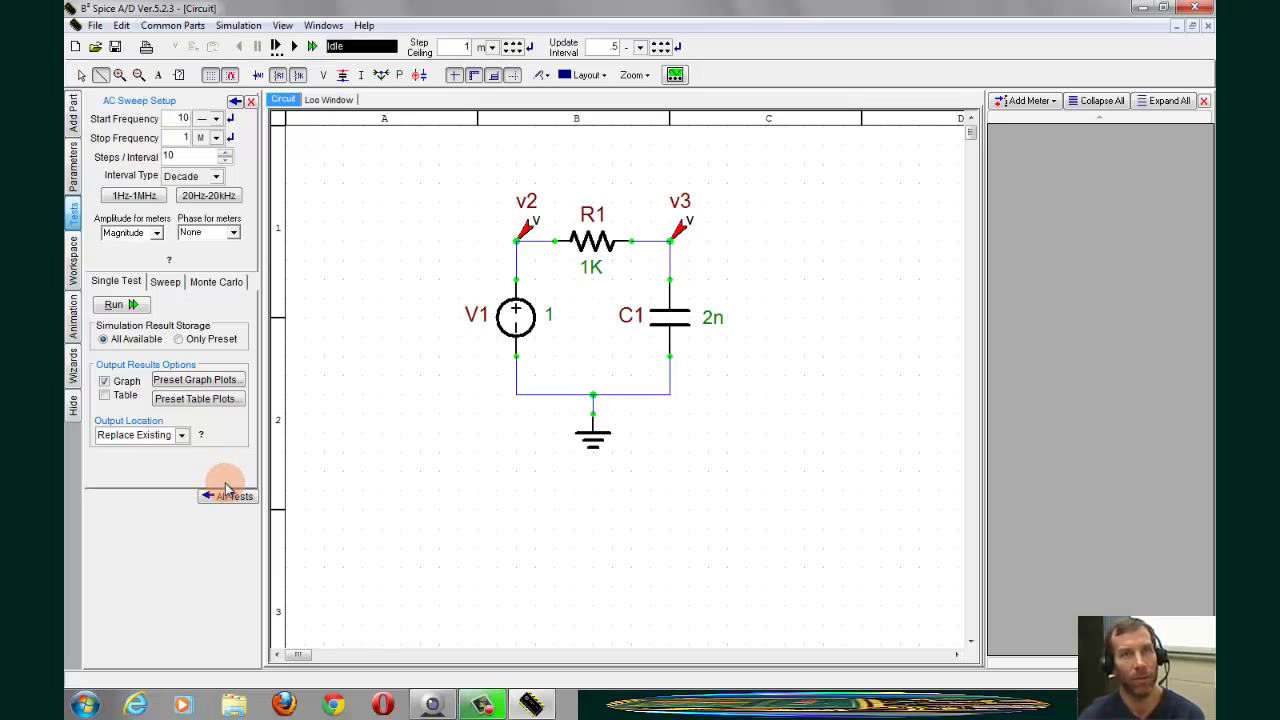
- Run the AC sweep and make the graph's bottom frequency axis logarithmic
{"action": "left_click", "coordinate": [116, 305]}
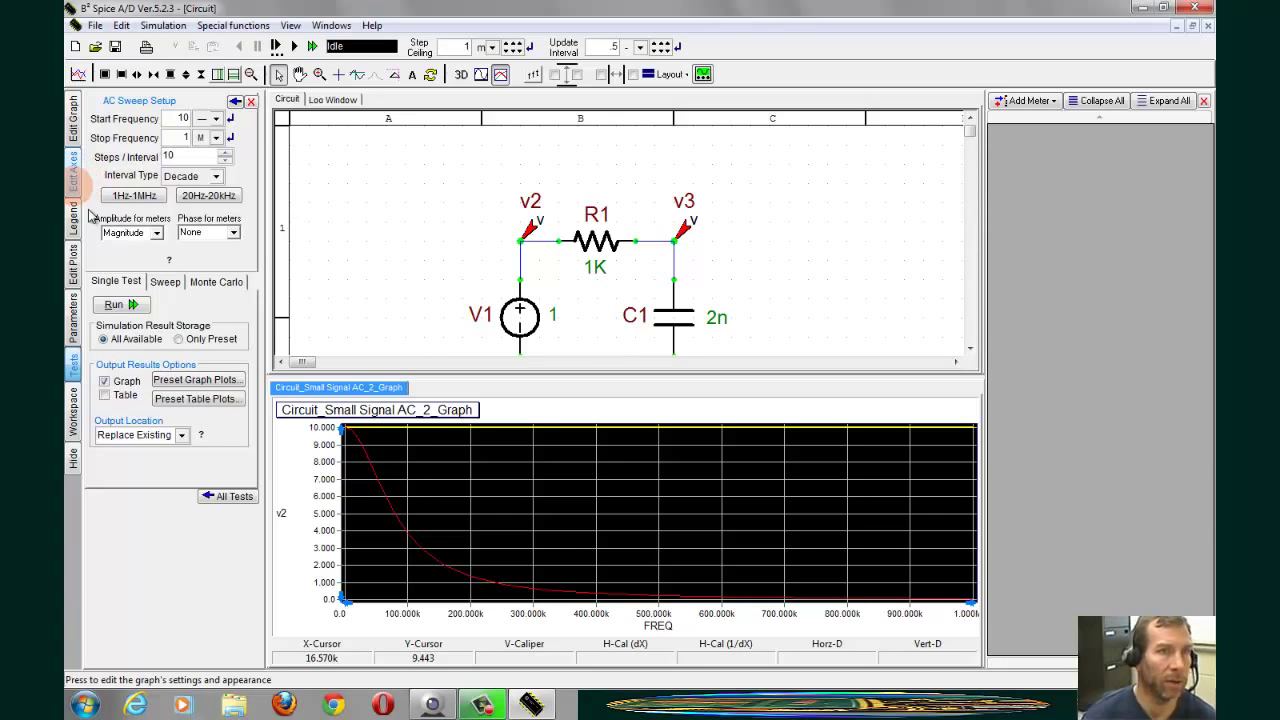
{"action": "left_click", "coordinate": [72, 176]}
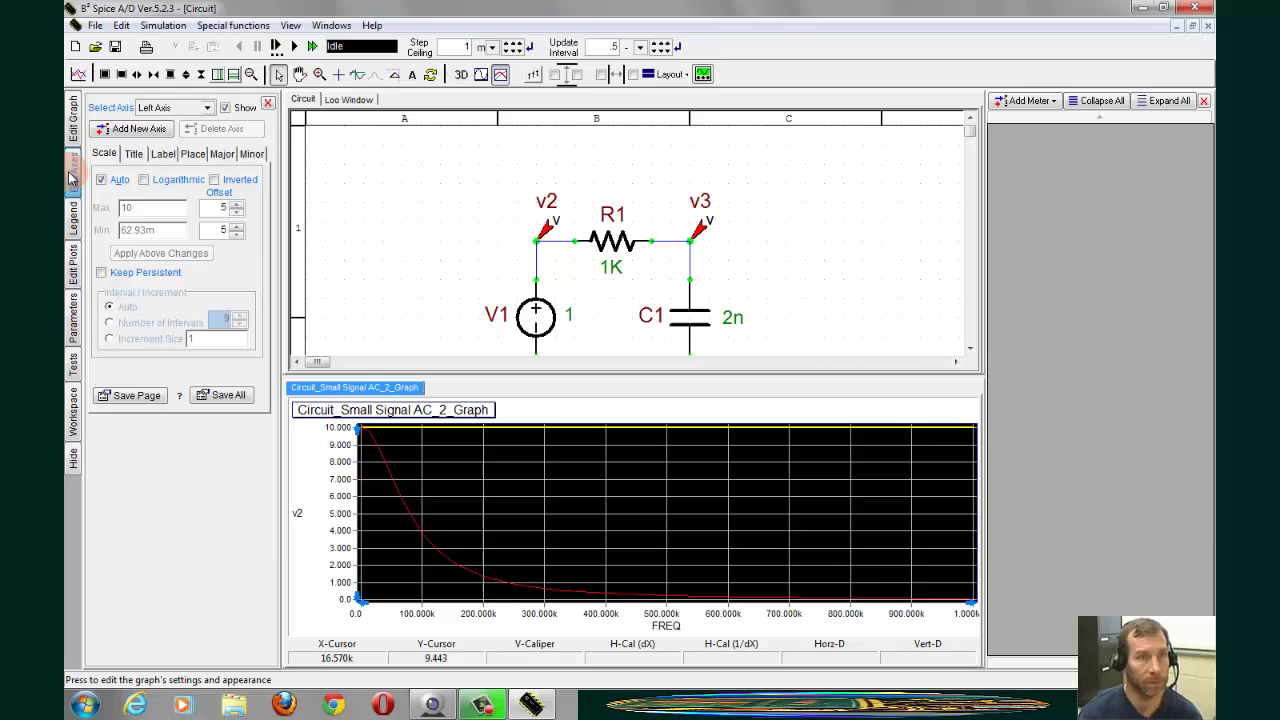
{"action": "left_click", "coordinate": [168, 107]}
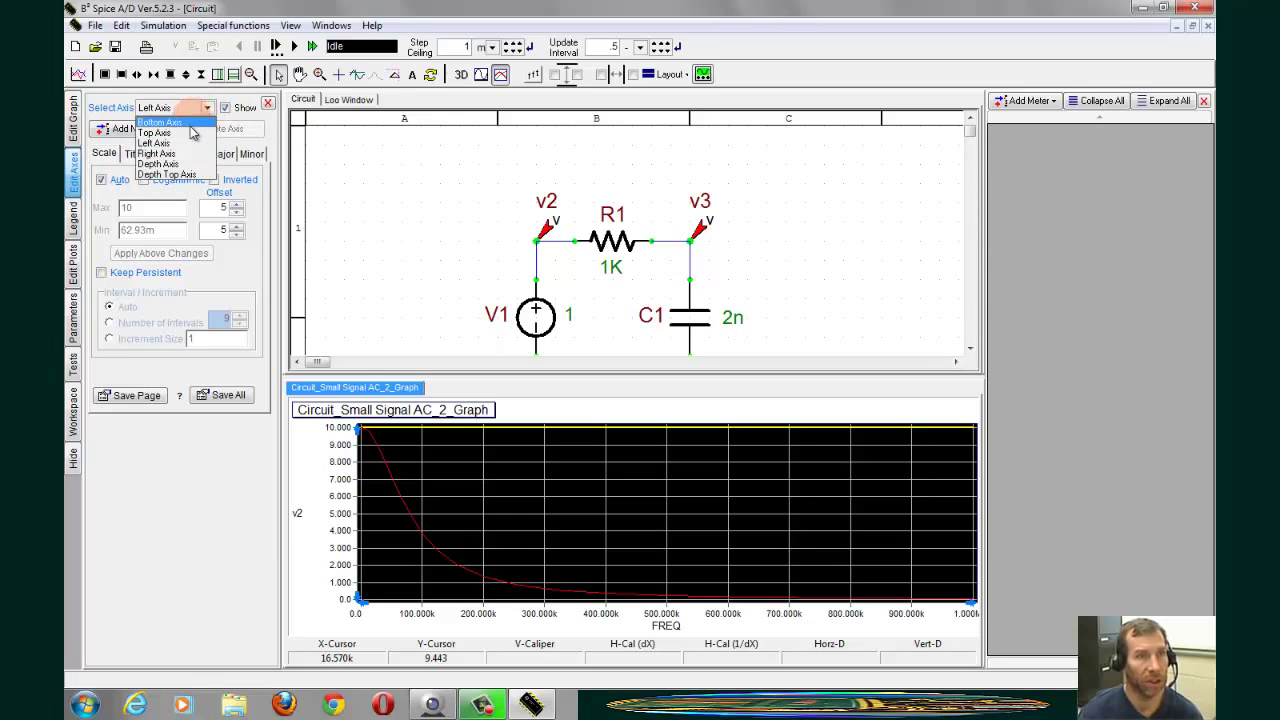
{"action": "left_click", "coordinate": [165, 122]}
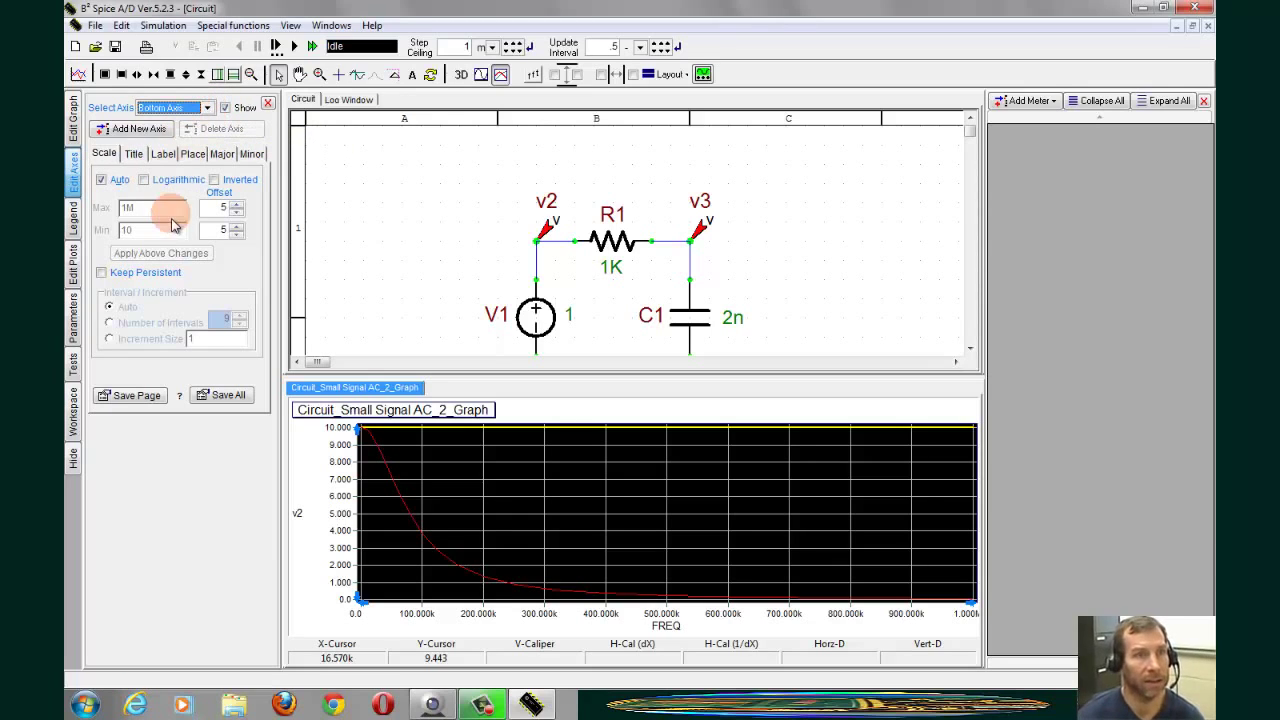
{"action": "left_click", "coordinate": [144, 181]}
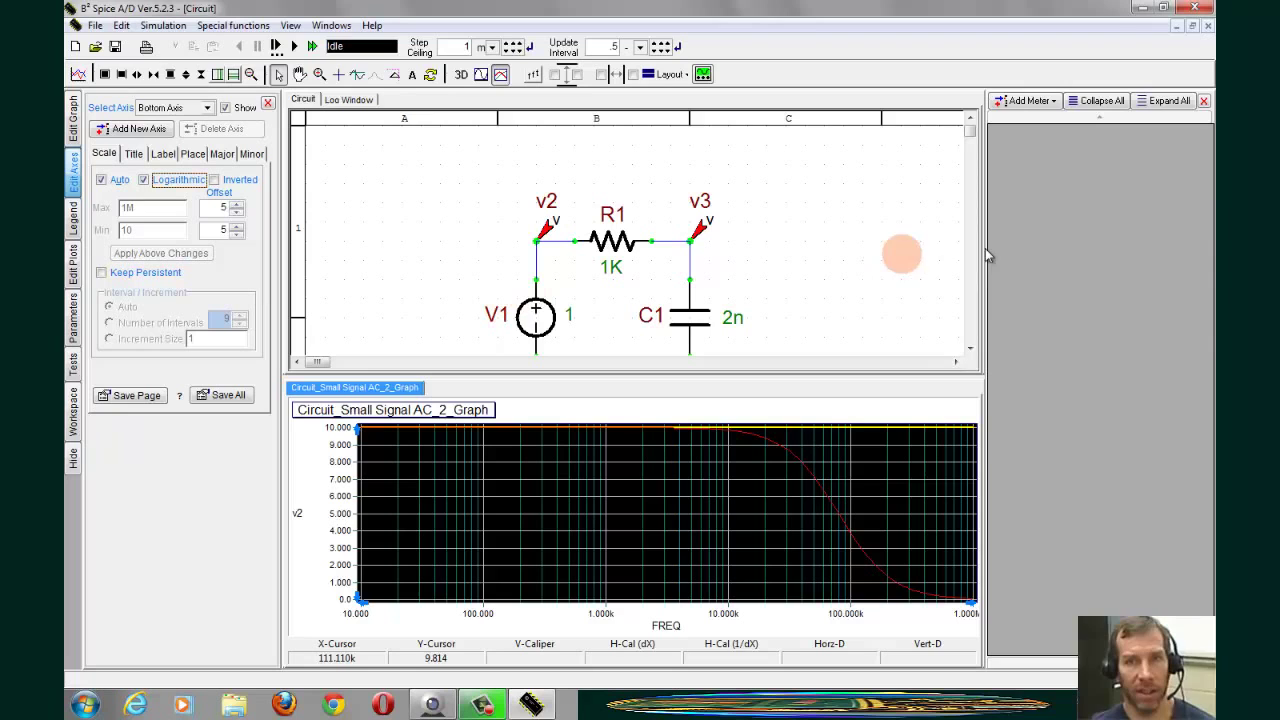
{"action": "left_click", "coordinate": [969, 350]}
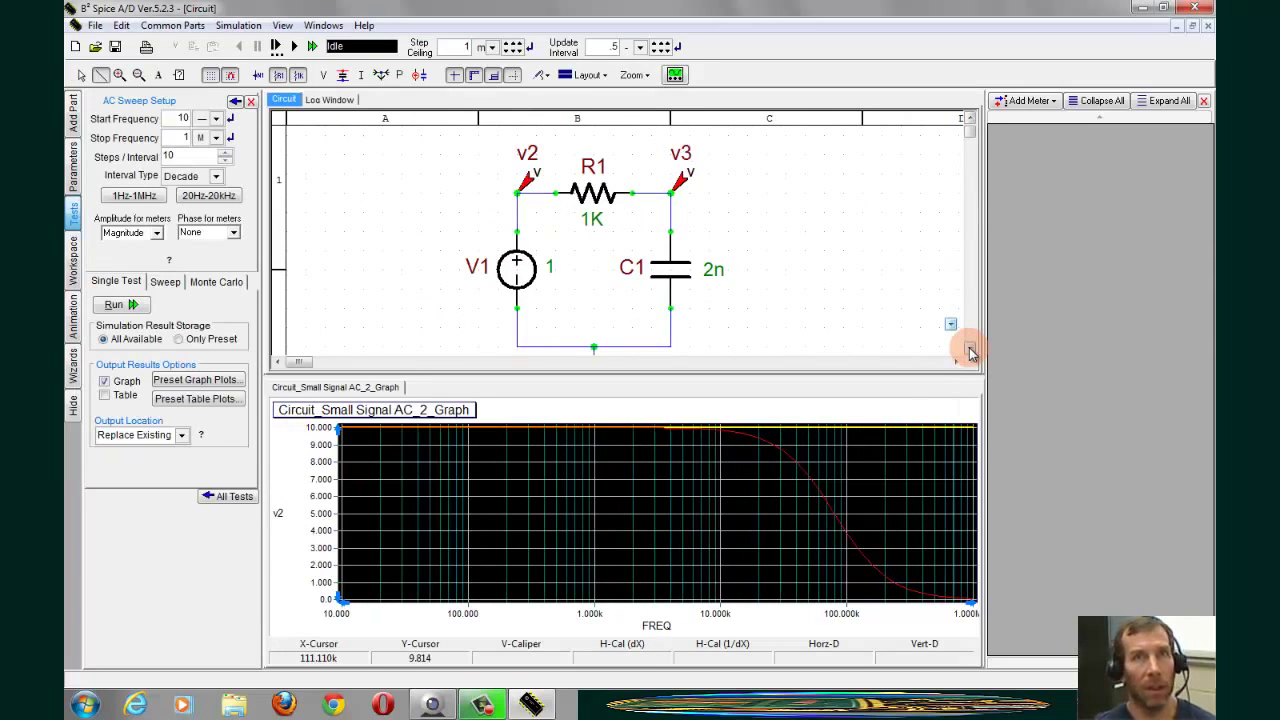
- Make V1 a sinusoidal source with 10 V peak amplitude at 100k frequency
{"action": "left_click", "coordinate": [83, 76]}
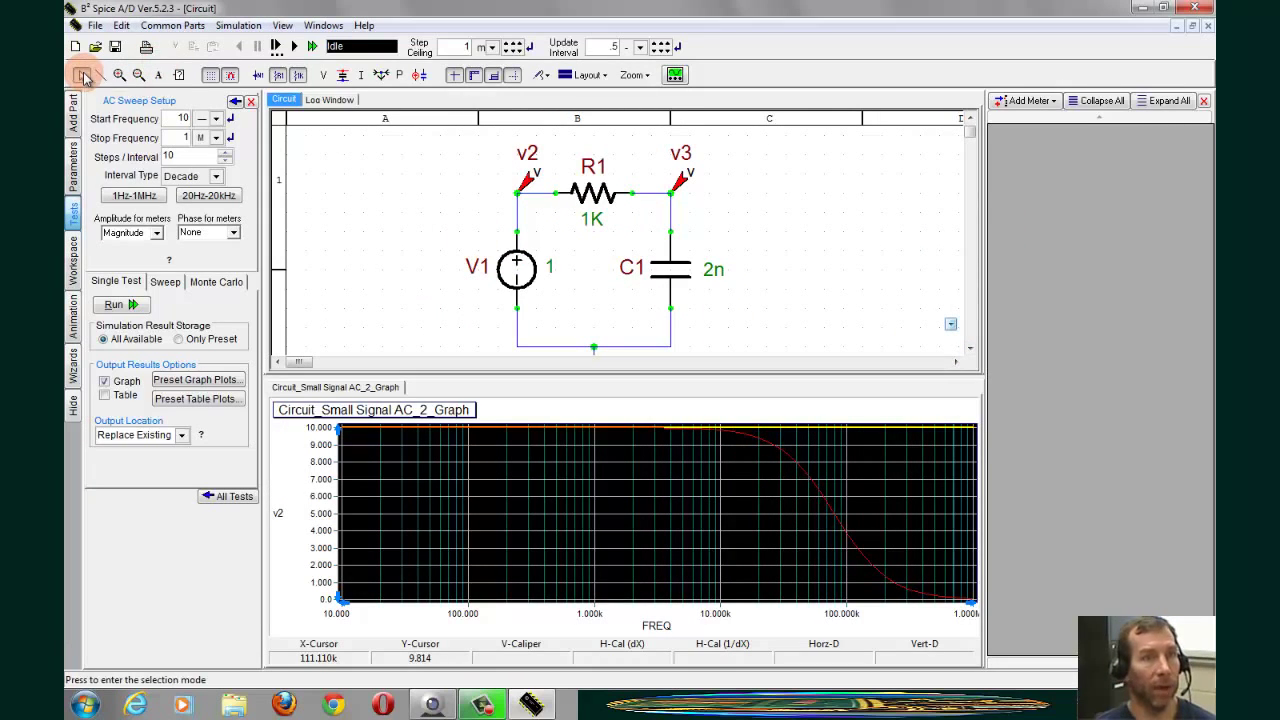
{"action": "double_click", "coordinate": [522, 278]}
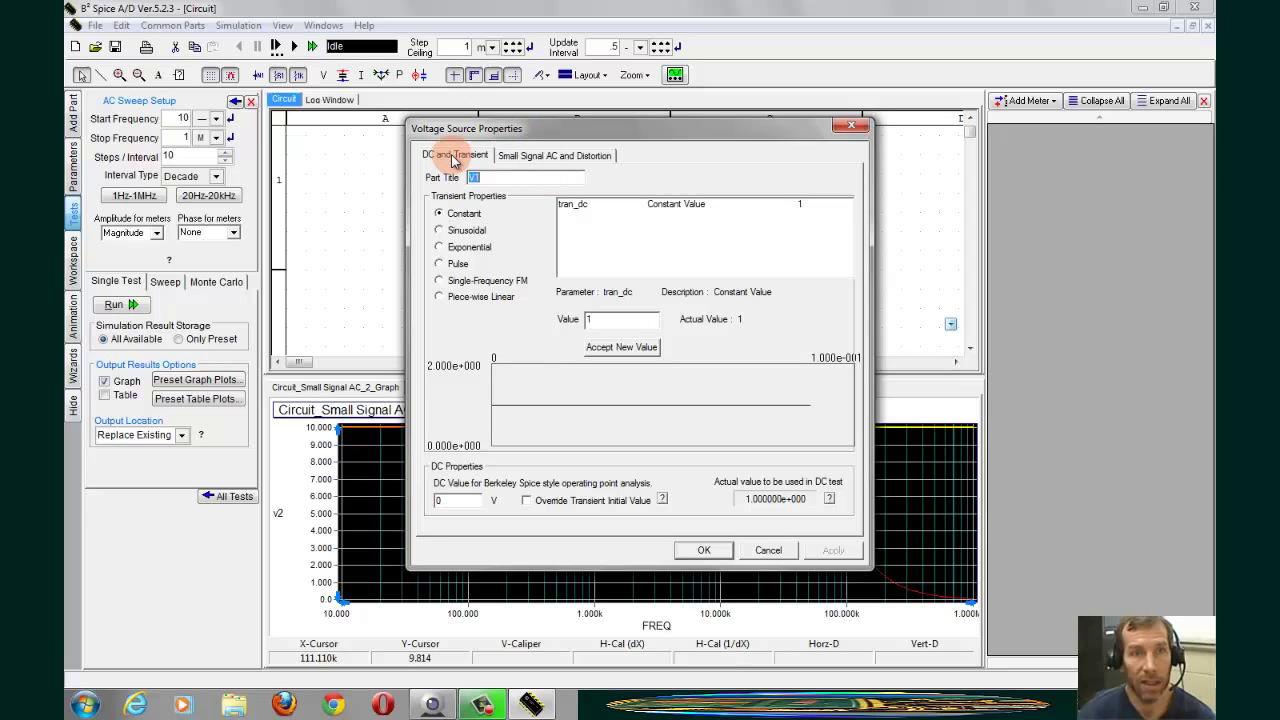
{"action": "left_click", "coordinate": [438, 231]}
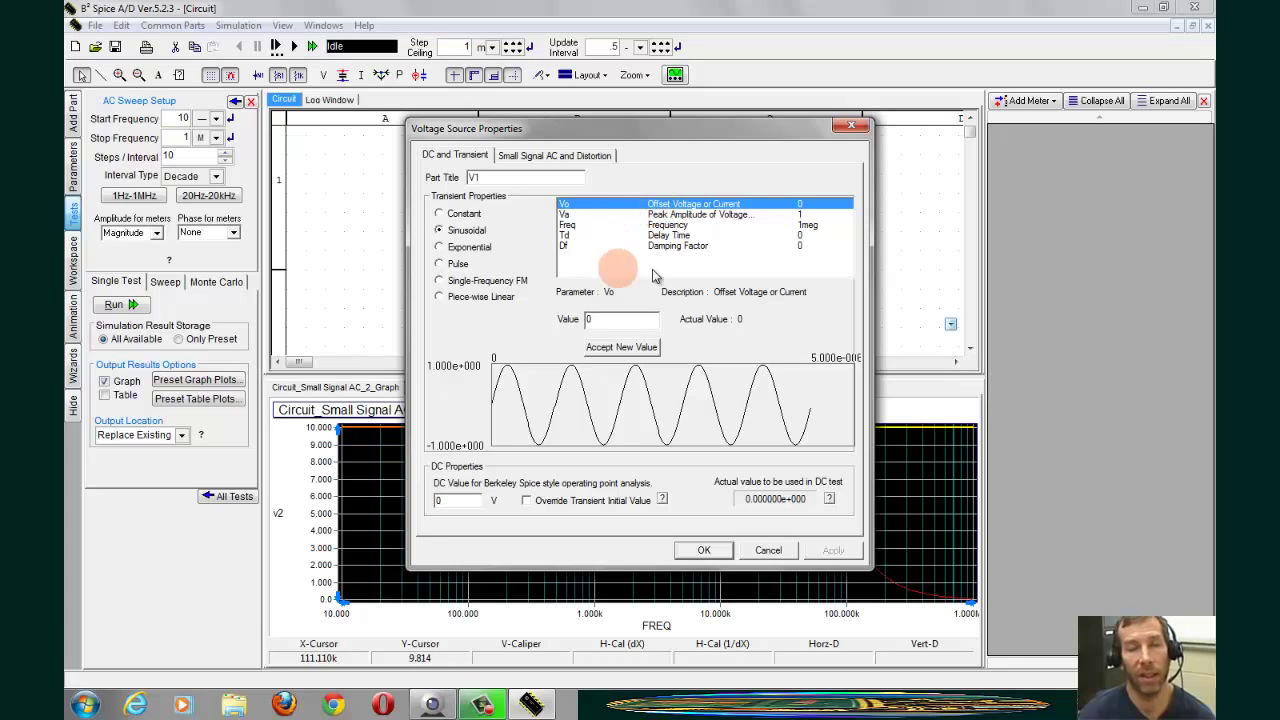
{"action": "left_click", "coordinate": [664, 215]}
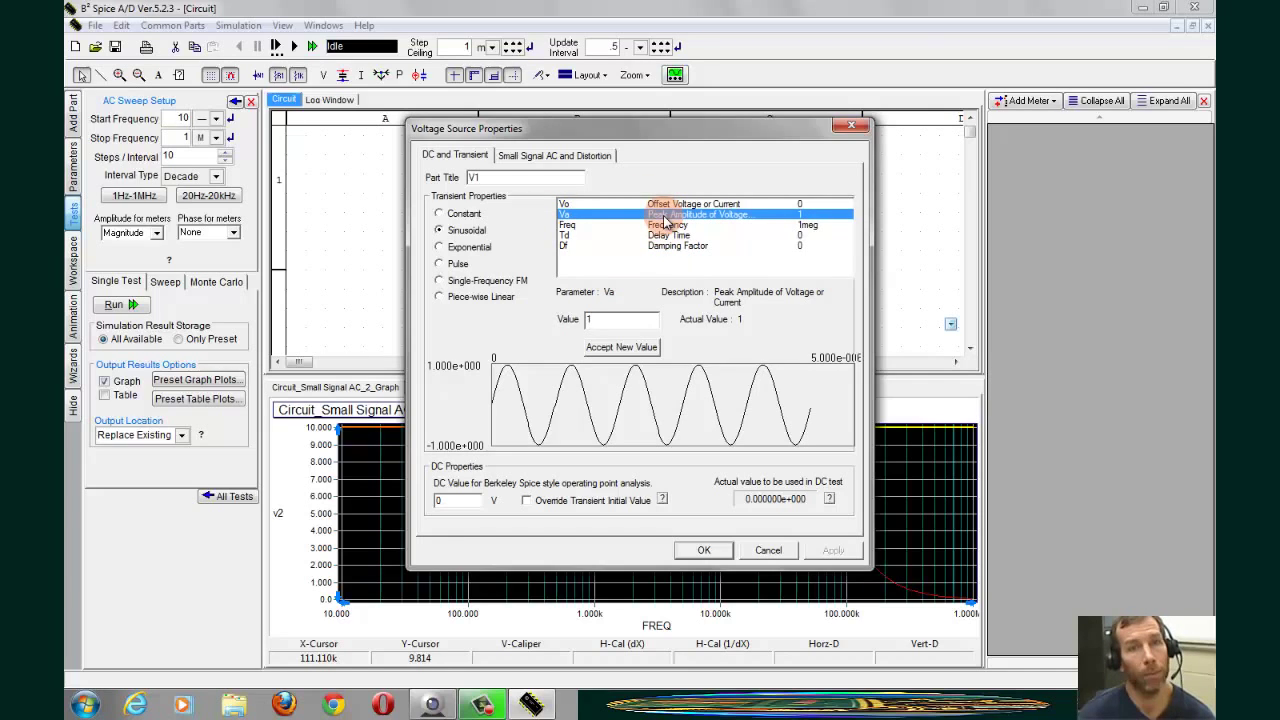
{"action": "left_click", "coordinate": [604, 322]}
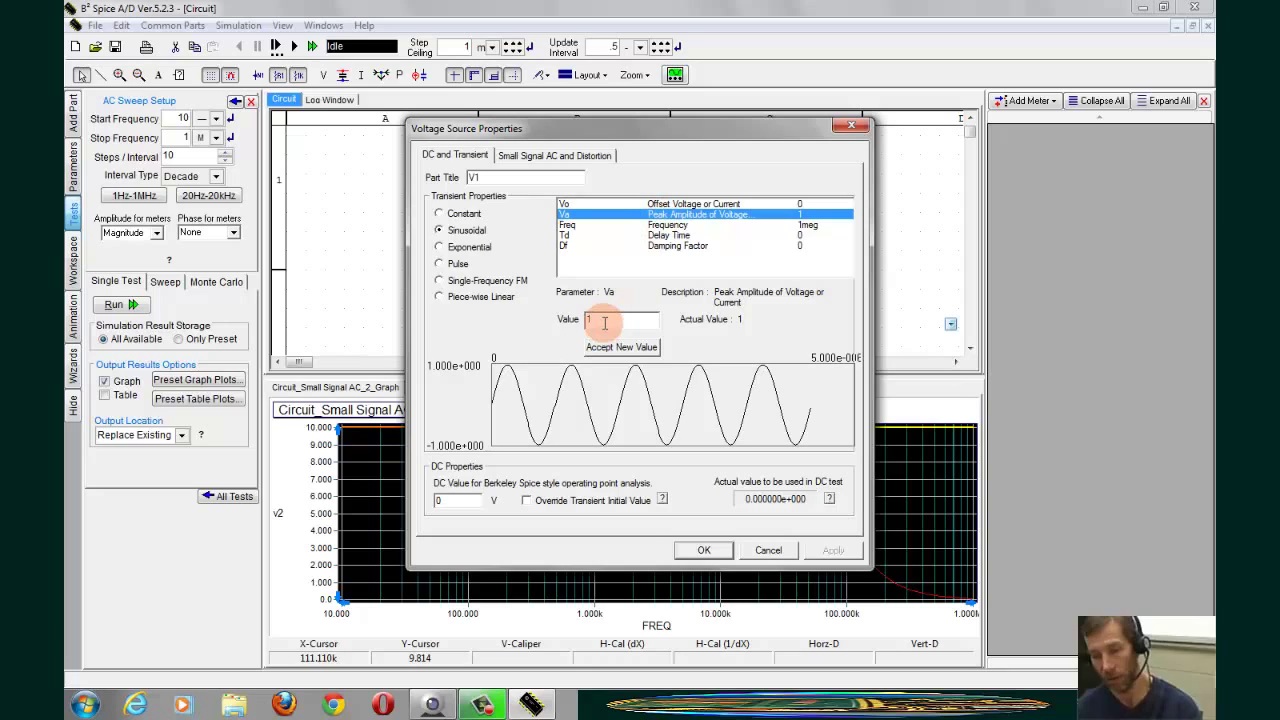
{"action": "type", "text": "0"}
{"action": "left_click", "coordinate": [621, 347]}
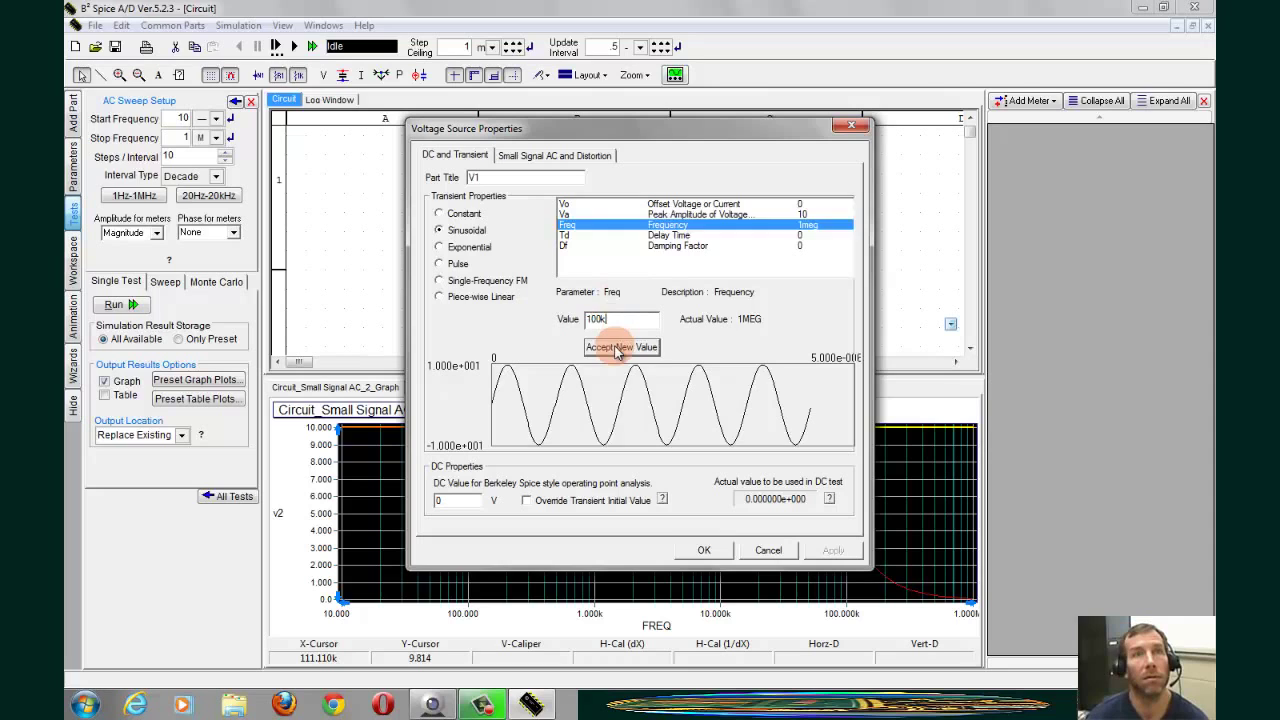
{"action": "left_click", "coordinate": [621, 347]}
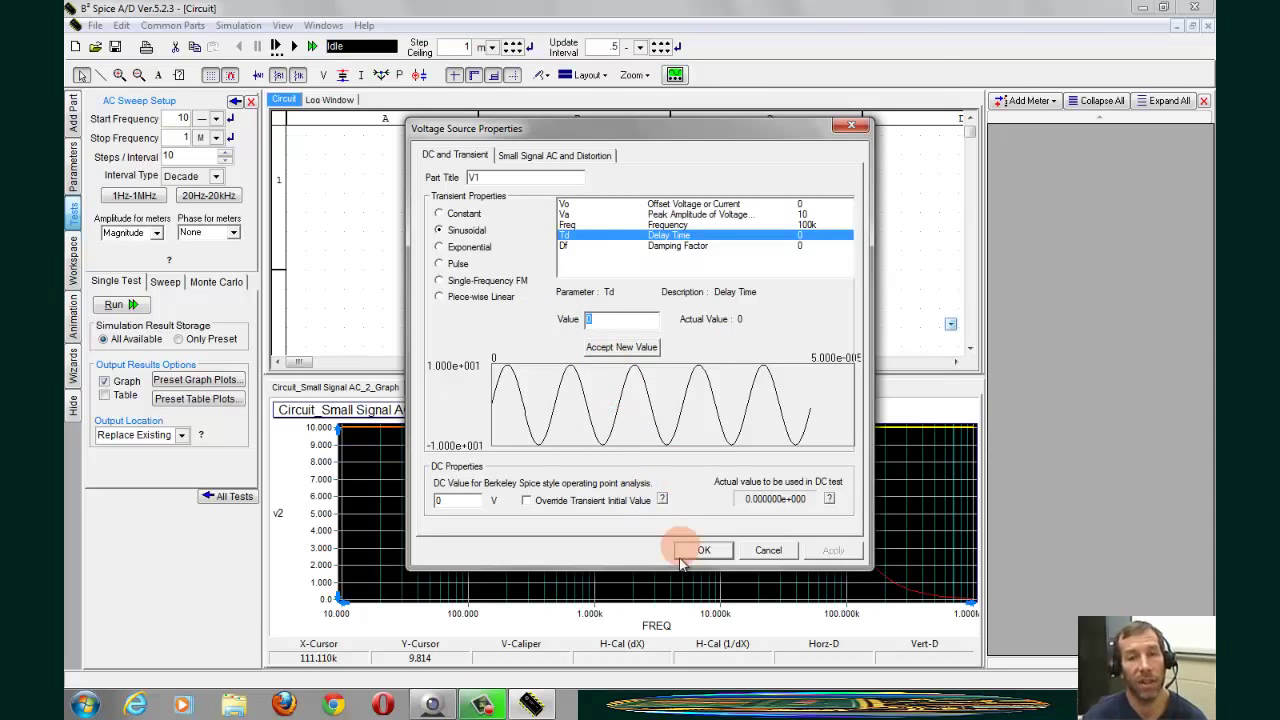
{"action": "left_click", "coordinate": [682, 556]}
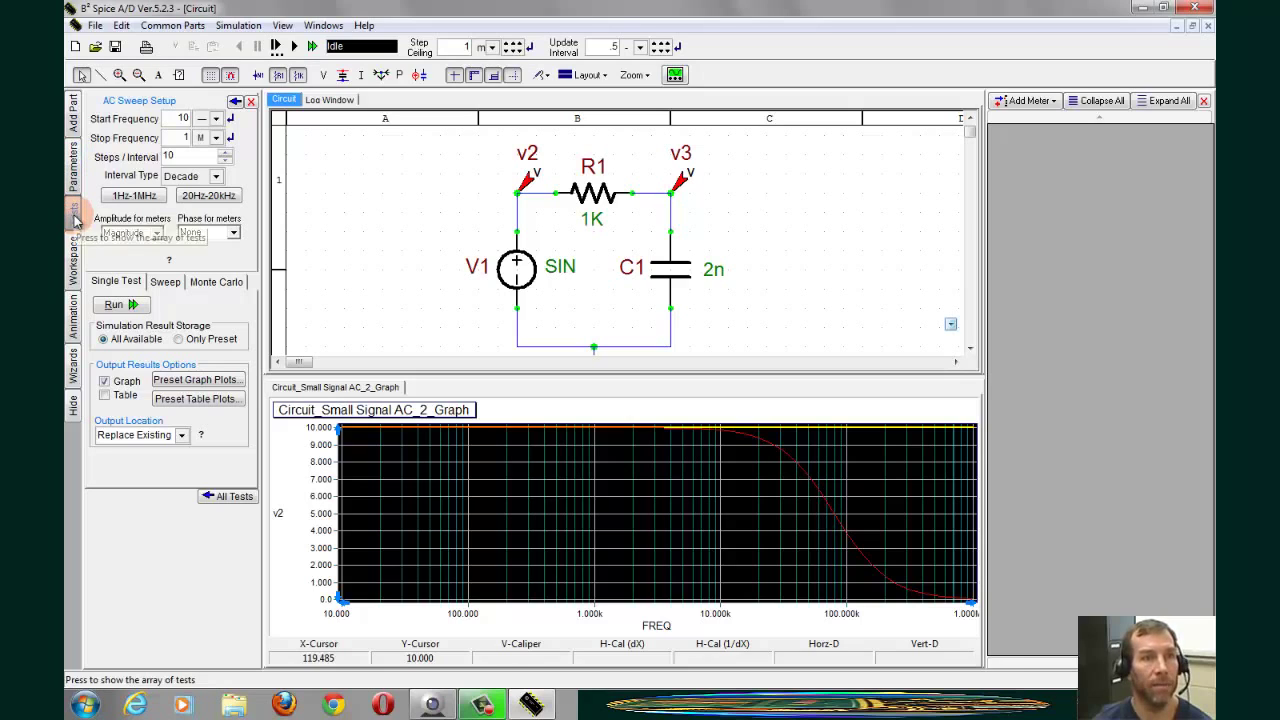
- Replace the AC Sweep test with the Transient test and show its setup
{"action": "left_click", "coordinate": [228, 496]}
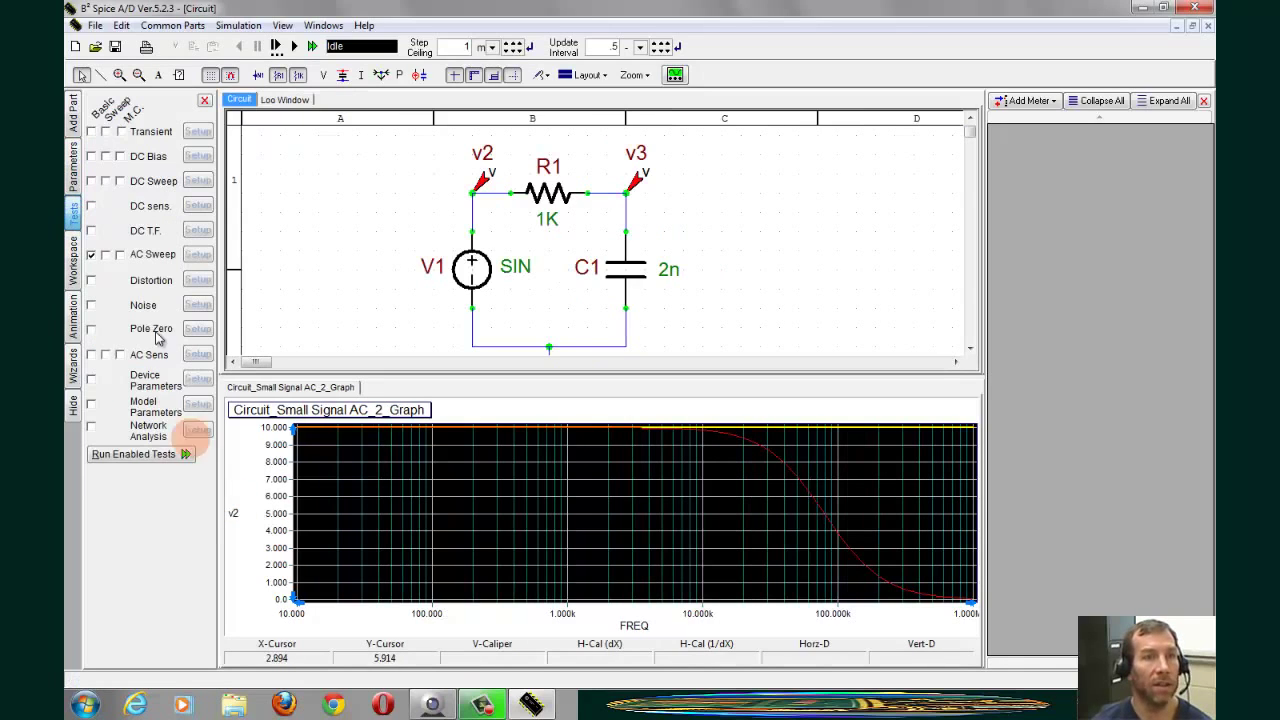
{"action": "left_click", "coordinate": [91, 256]}
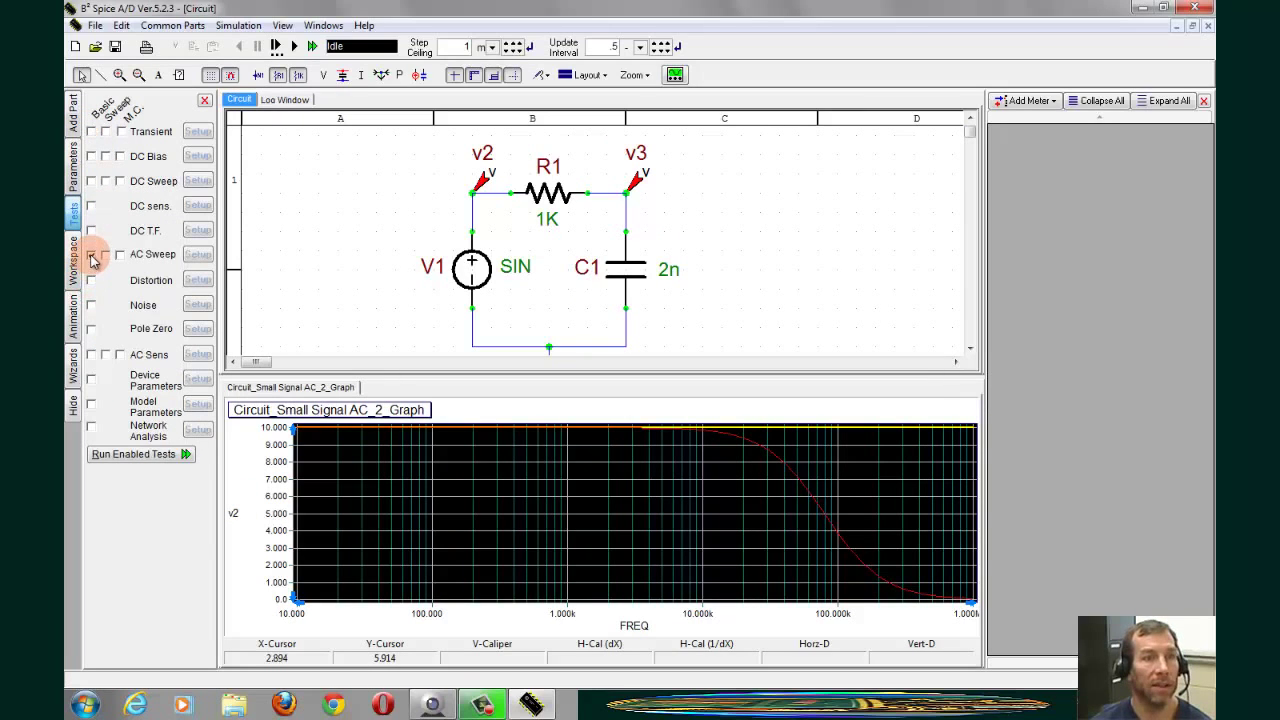
{"action": "left_click", "coordinate": [91, 131]}
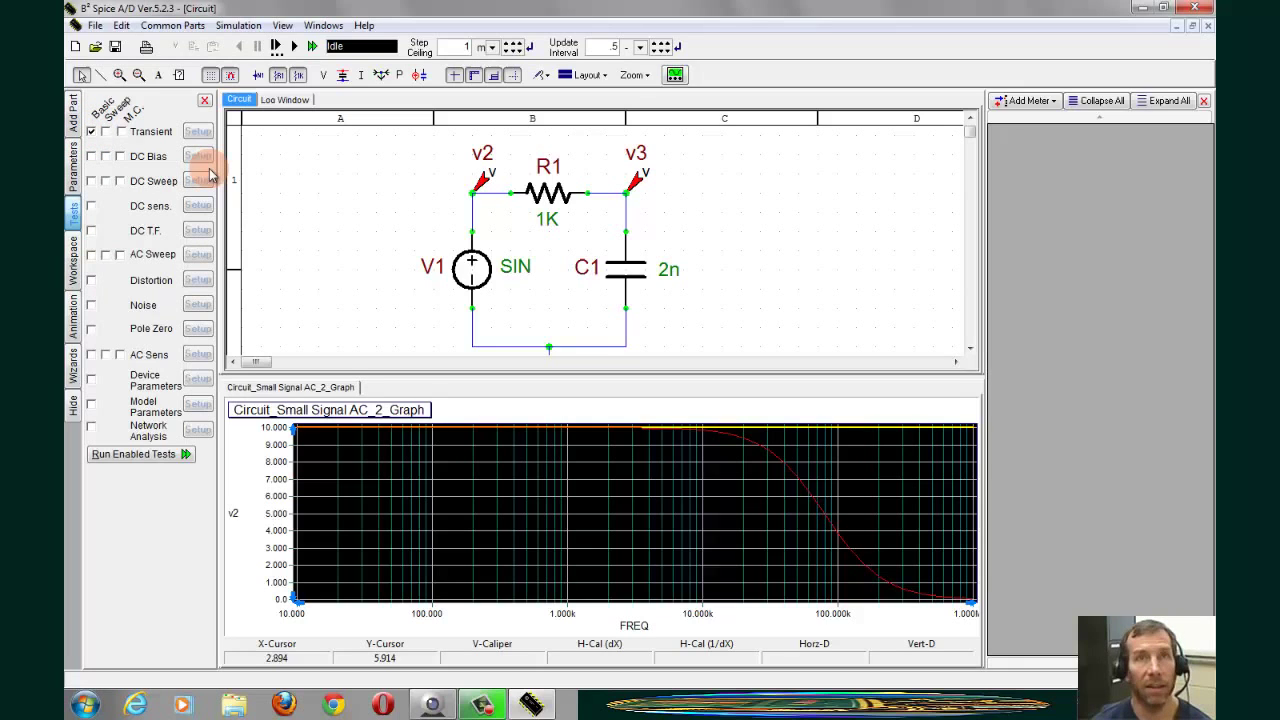
{"action": "left_click", "coordinate": [197, 132]}
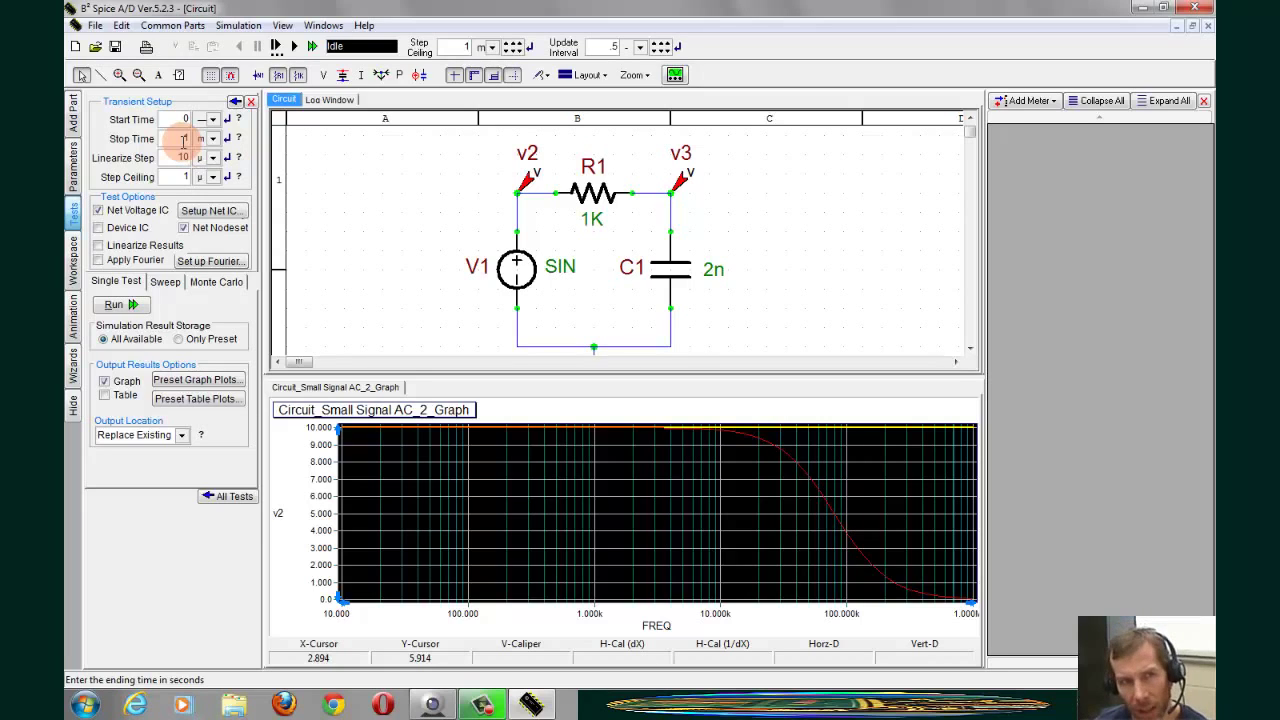
- Set the transient stop time to 40 µs and the step ceiling to 4 µs
{"action": "double_click", "coordinate": [187, 137]}
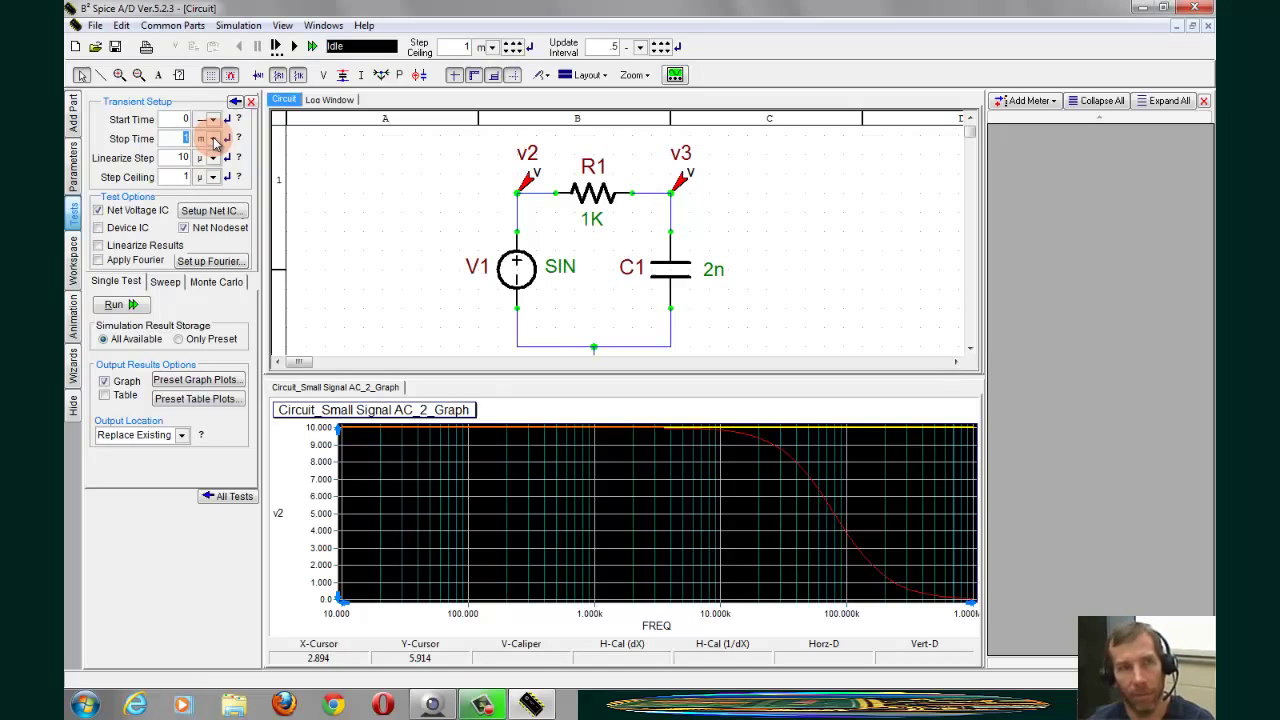
{"action": "type", "text": "40"}
{"action": "left_click", "coordinate": [213, 140]}
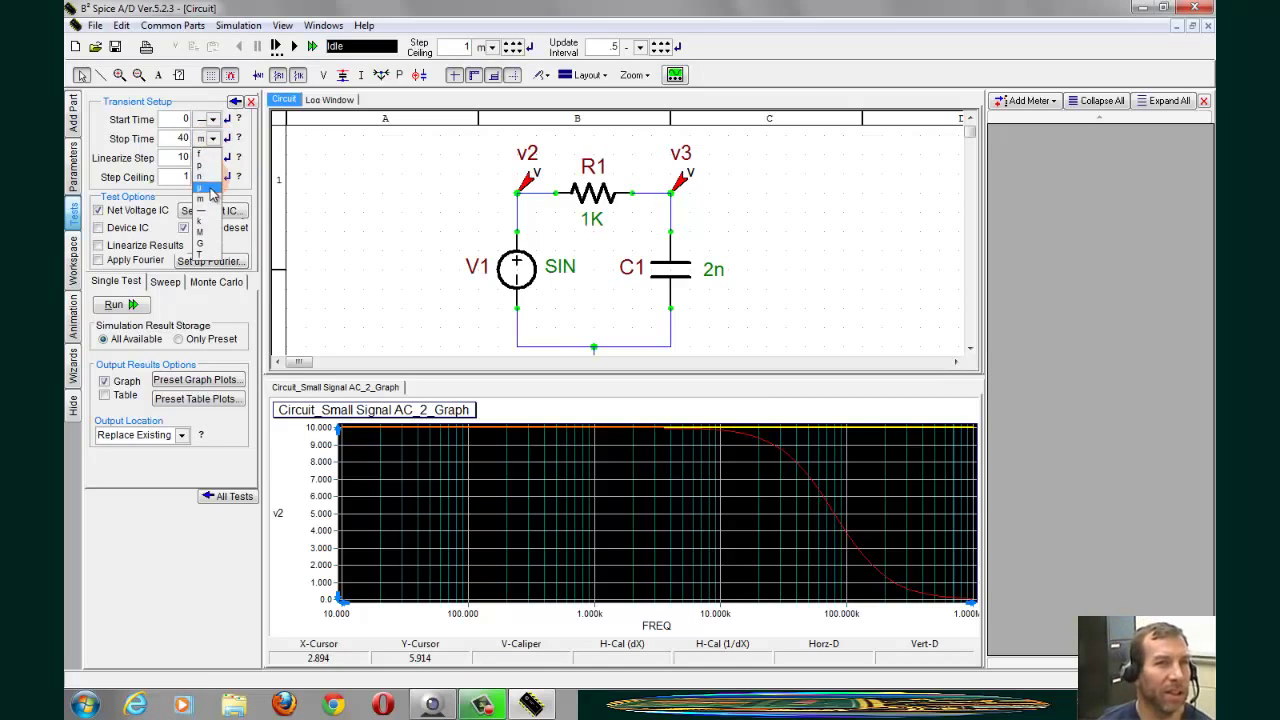
{"action": "left_click", "coordinate": [199, 178]}
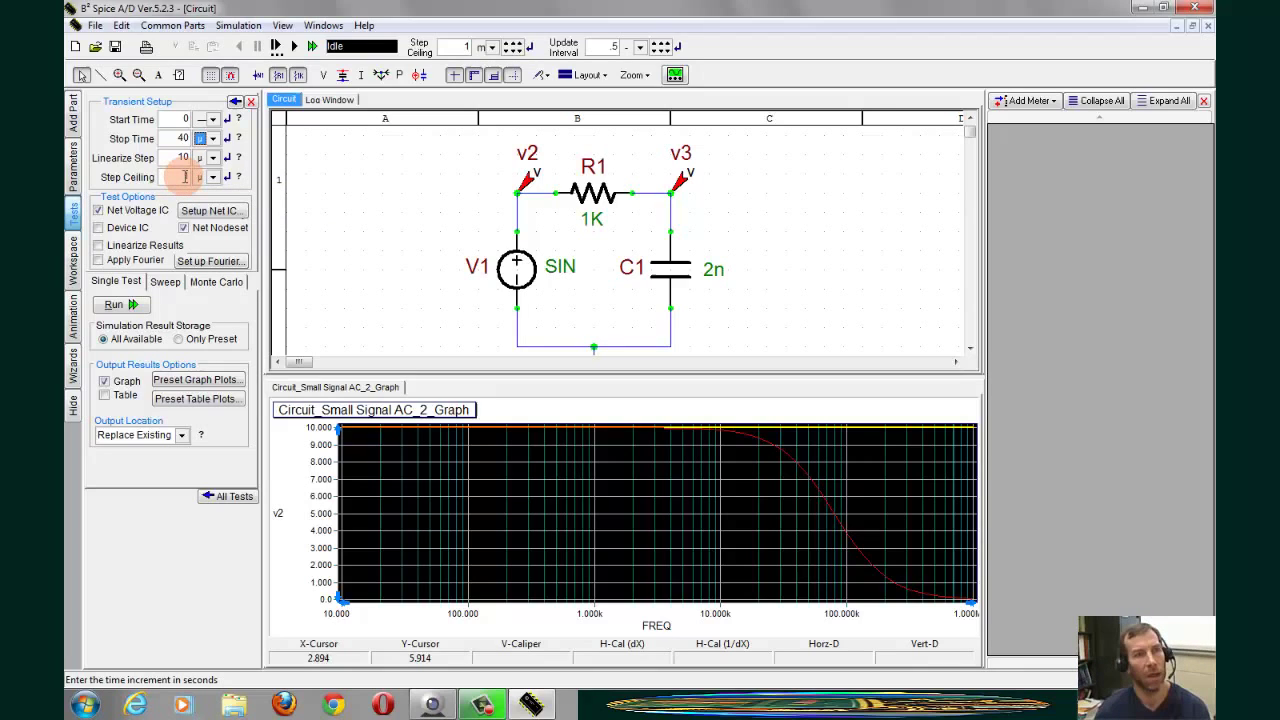
{"action": "left_click", "coordinate": [185, 176]}
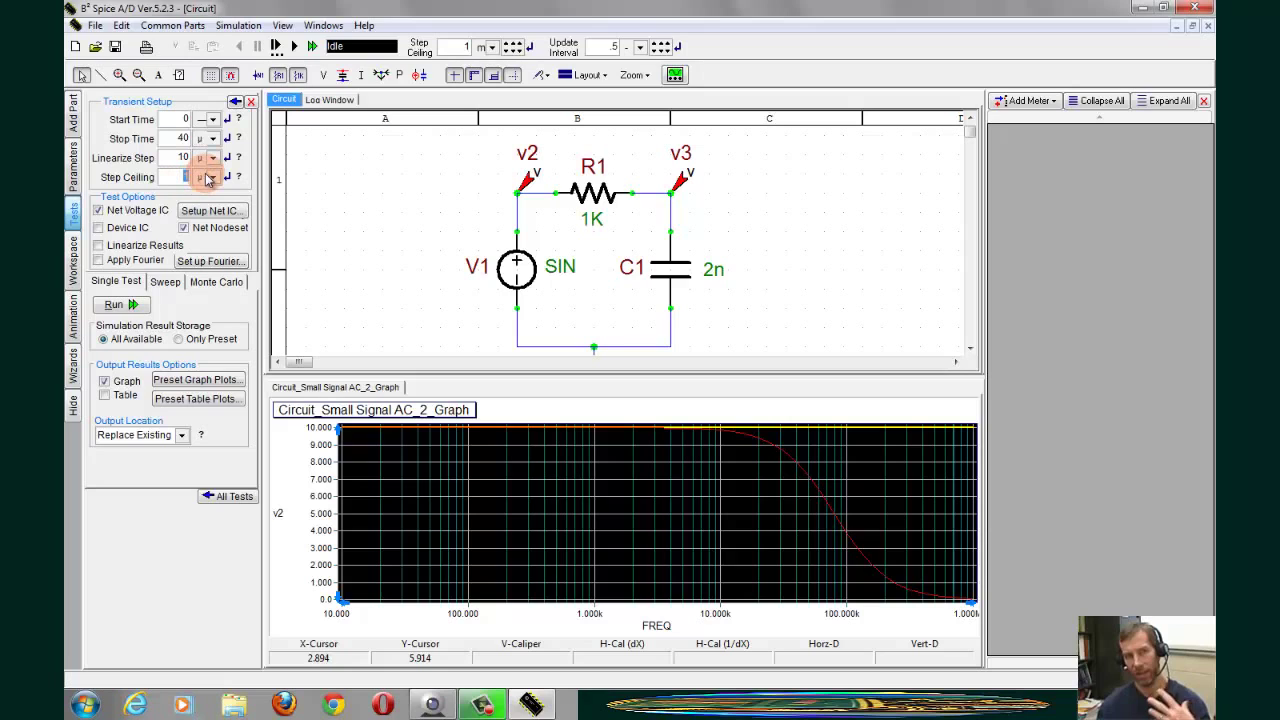
{"action": "key", "text": "BackSpace"}
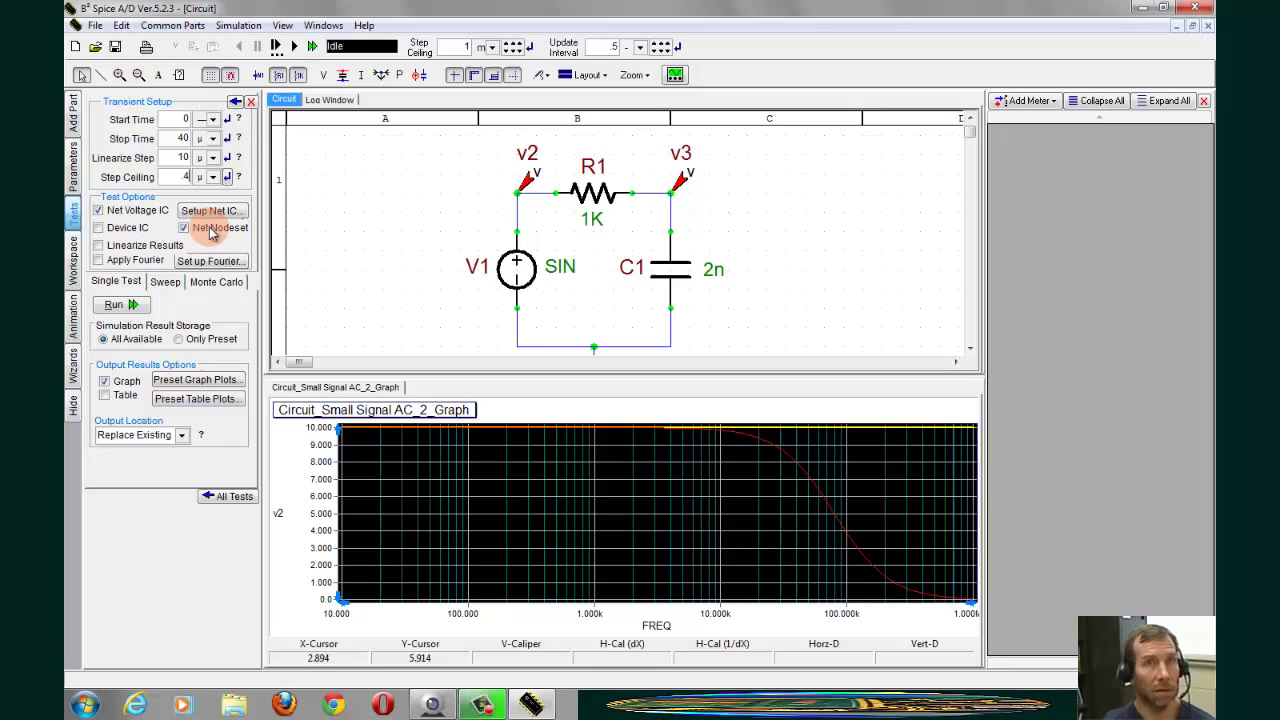
- Run the transient simulation to graph the v2 and v3 sine waves over 0–40 µs
{"action": "left_click", "coordinate": [128, 308]}
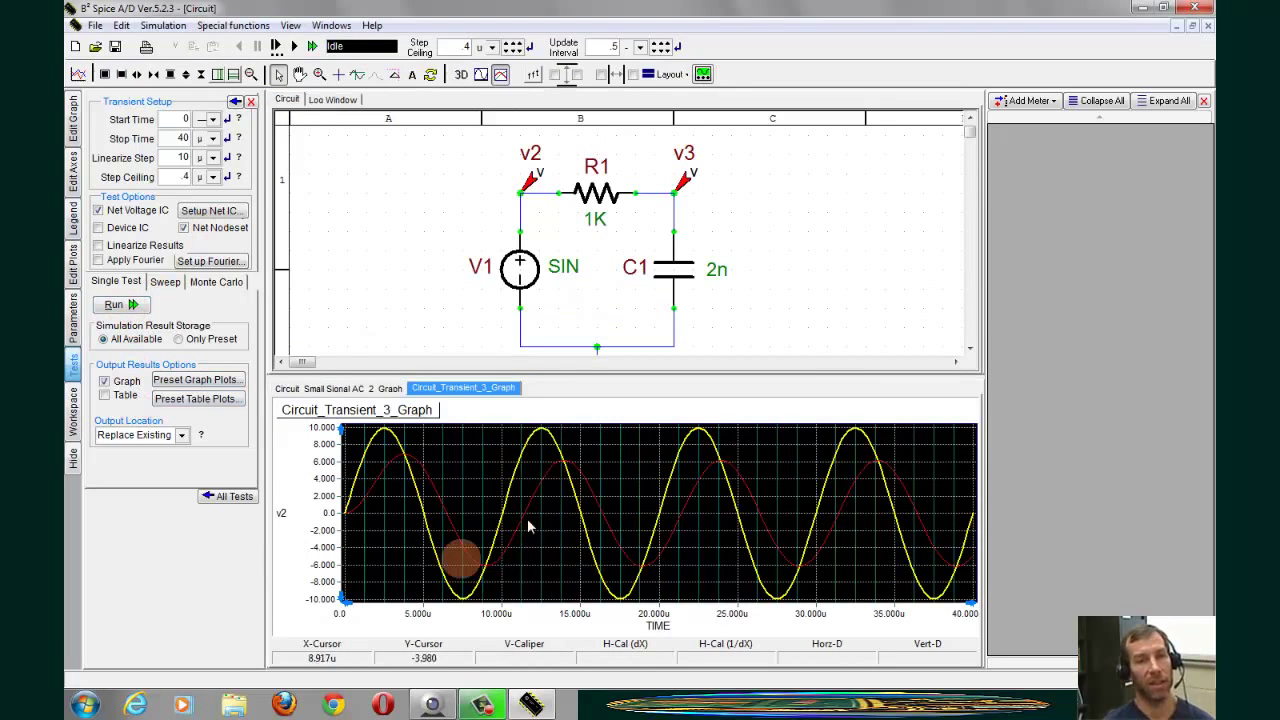